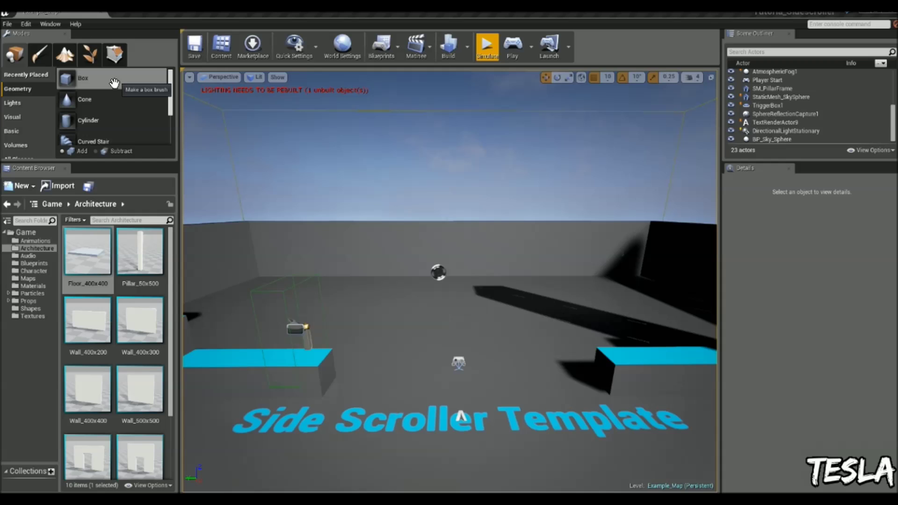
drag(83, 78, 426, 328)
drag(421, 296, 421, 232)
drag(808, 253, 771, 253)
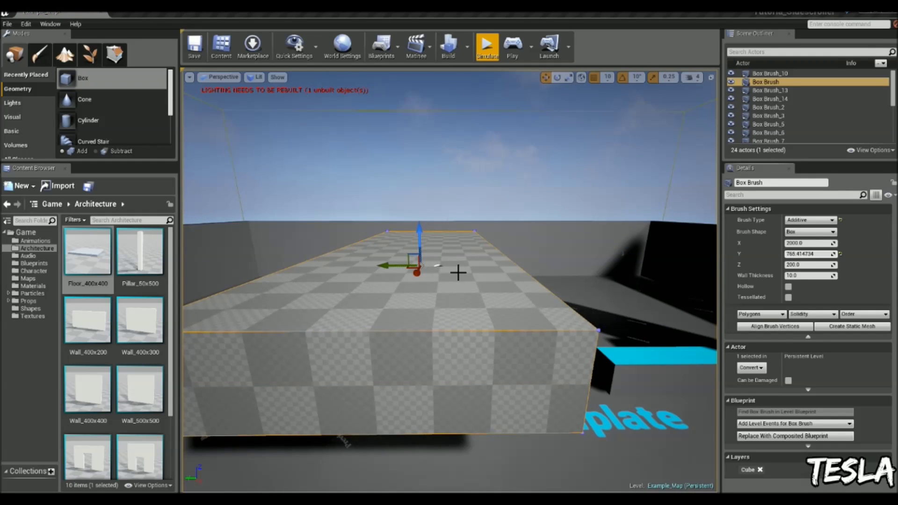
key(Delete)
Place the Floor_400x400 mesh in the level, raise it to Z 975 and make its mobility Movable
drag(102, 260, 424, 147)
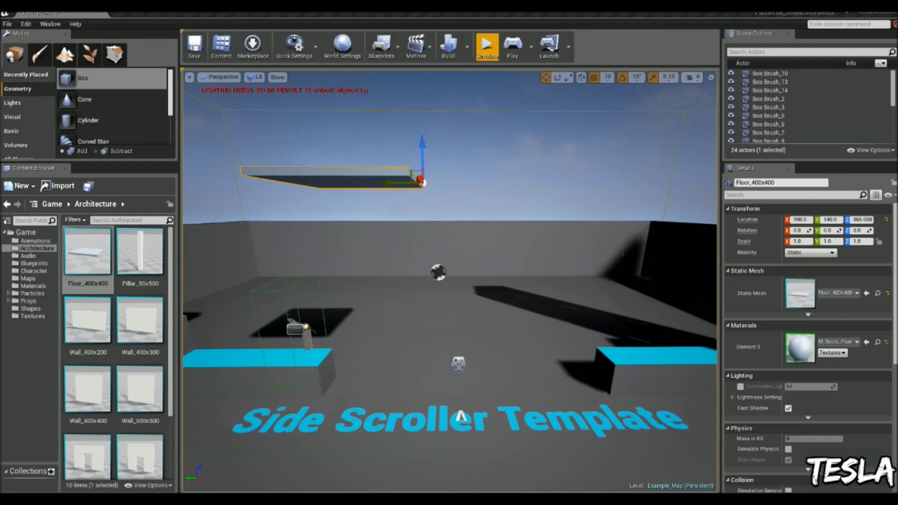
key(w)
mouse_move(487, 208)
right_down()
mouse_move(487, 173)
mouse_move(487, 208)
right_up()
drag(451, 184, 452, 155)
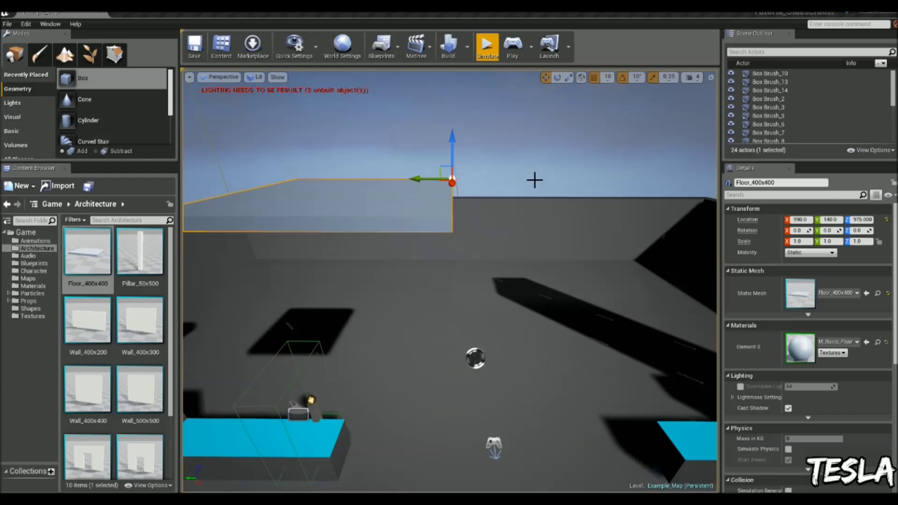
scroll(519, 211, down, 5)
right_drag(397, 284, 568, 293)
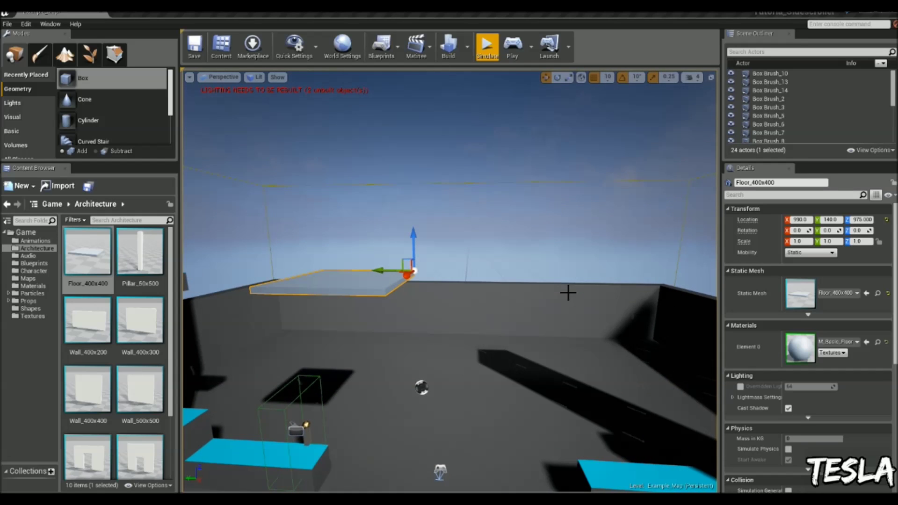
click(806, 251)
click(814, 272)
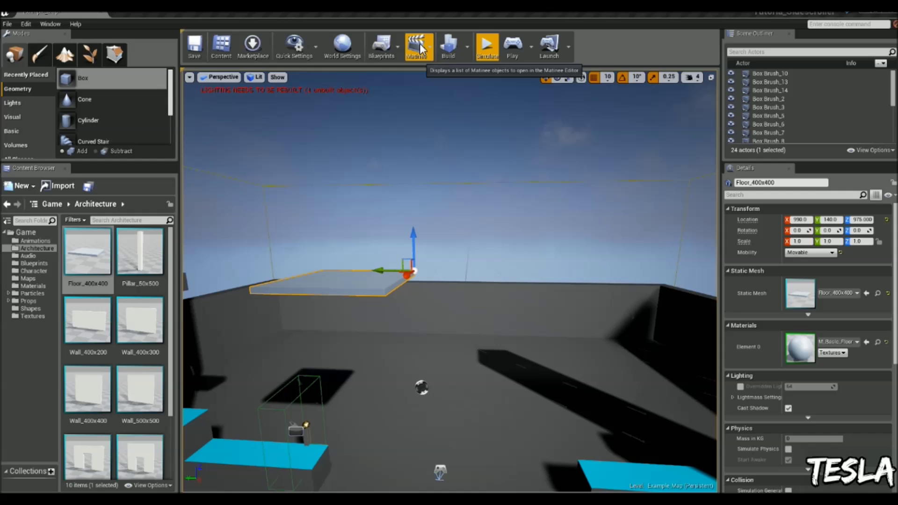
Add a new Matinee and create an empty group named Platform in it
click(424, 55)
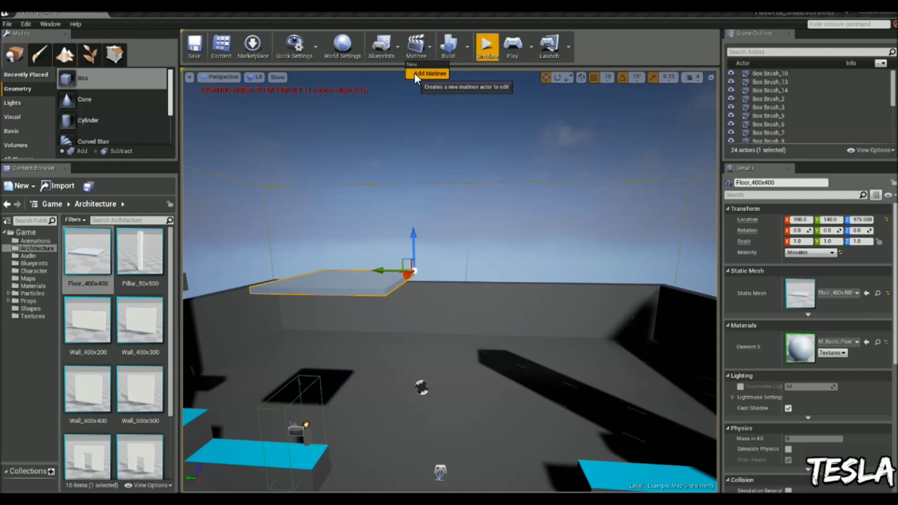
click(434, 74)
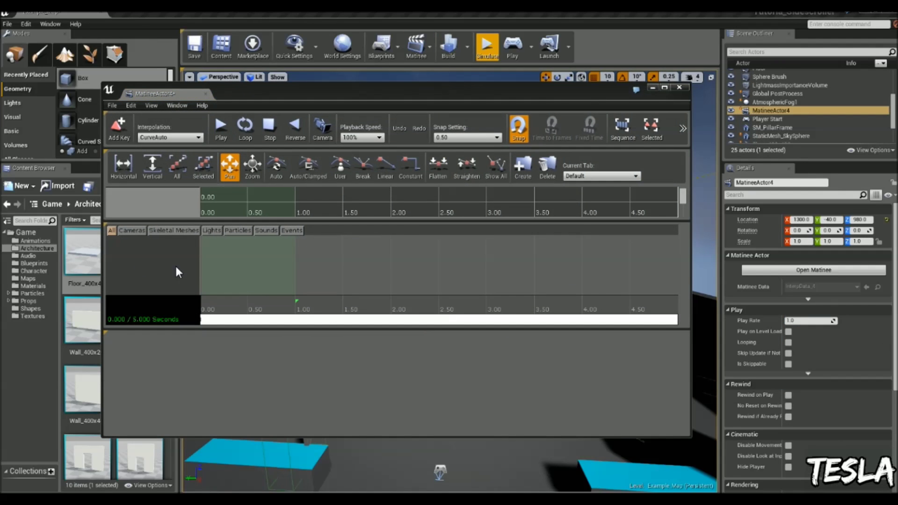
right_click(145, 255)
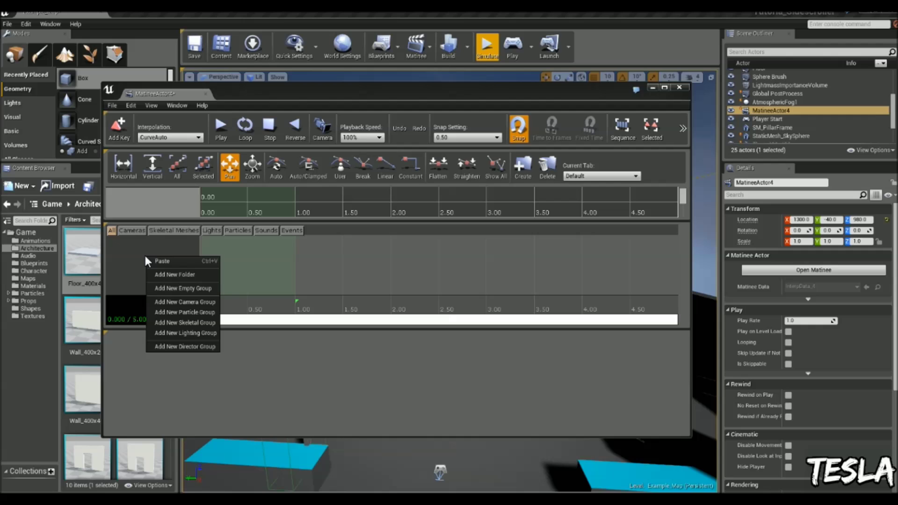
click(174, 288)
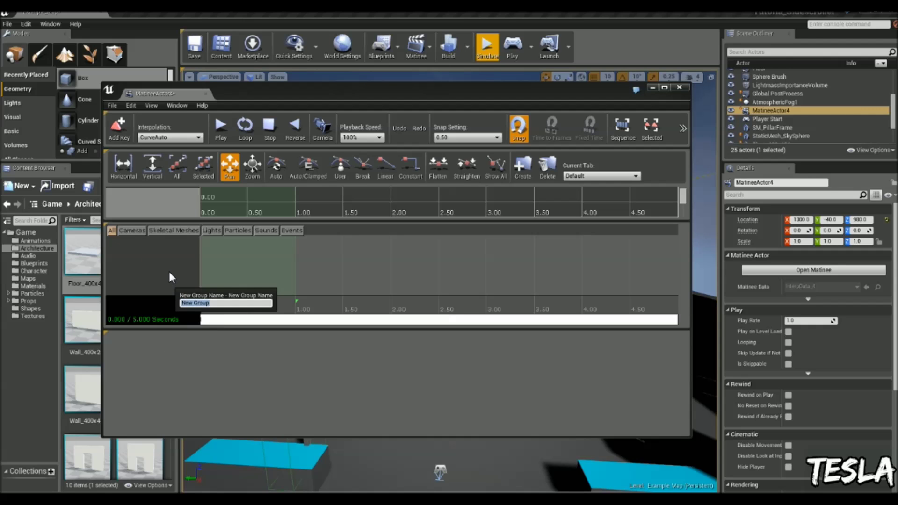
text(Platform)
key(Return)
Assign the floor mesh in the level to the Platform group as its actor
drag(326, 97, 361, 266)
key(f)
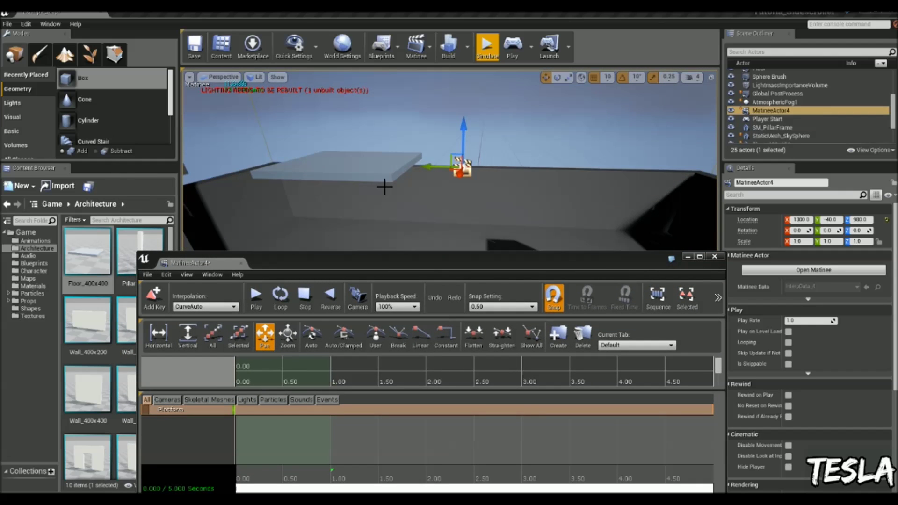
click(376, 167)
drag(430, 260, 423, 82)
right_click(175, 235)
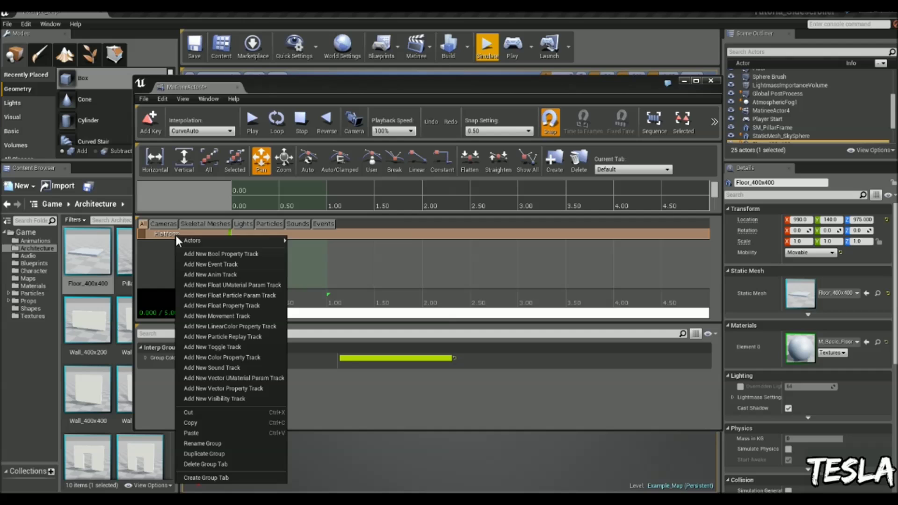
mouse_move(198, 240)
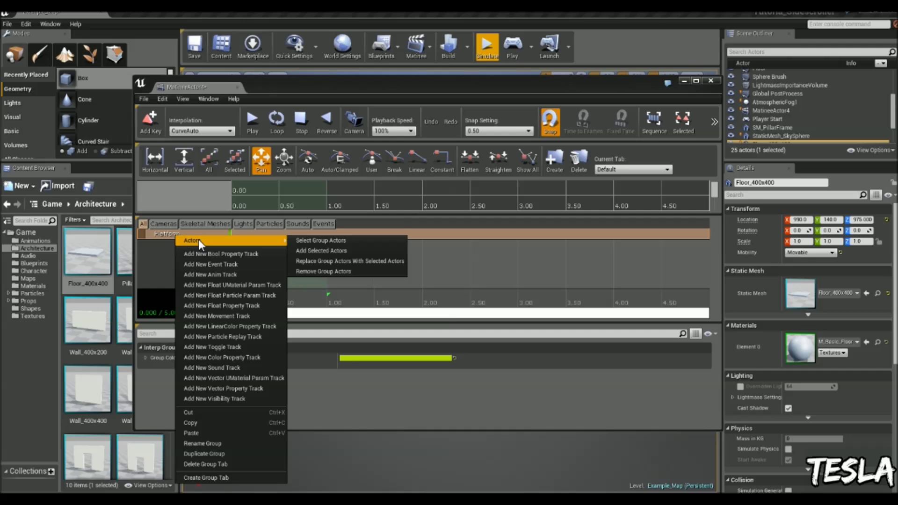
click(341, 251)
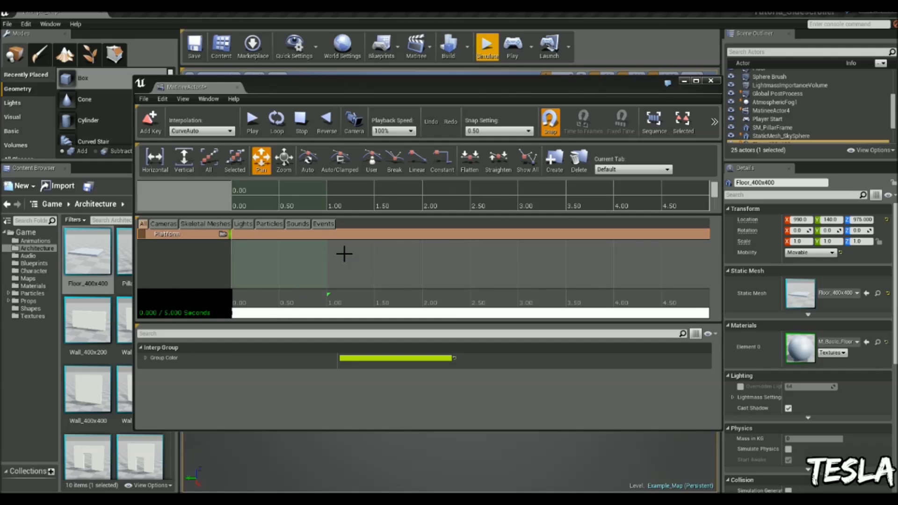
Extend both the Matinee sequence and its loop section to end at 20 seconds
scroll(341, 257, down, 5)
scroll(342, 260, down, 3)
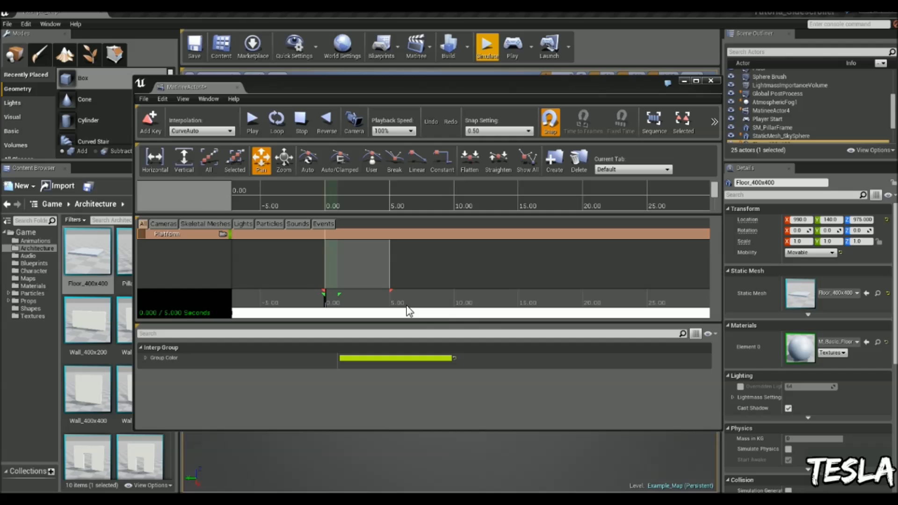
drag(412, 312, 600, 316)
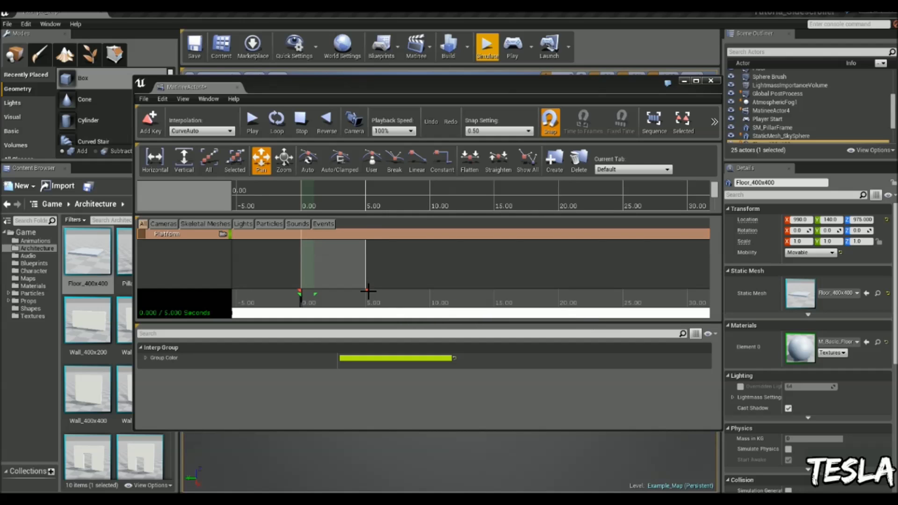
drag(368, 298, 558, 303)
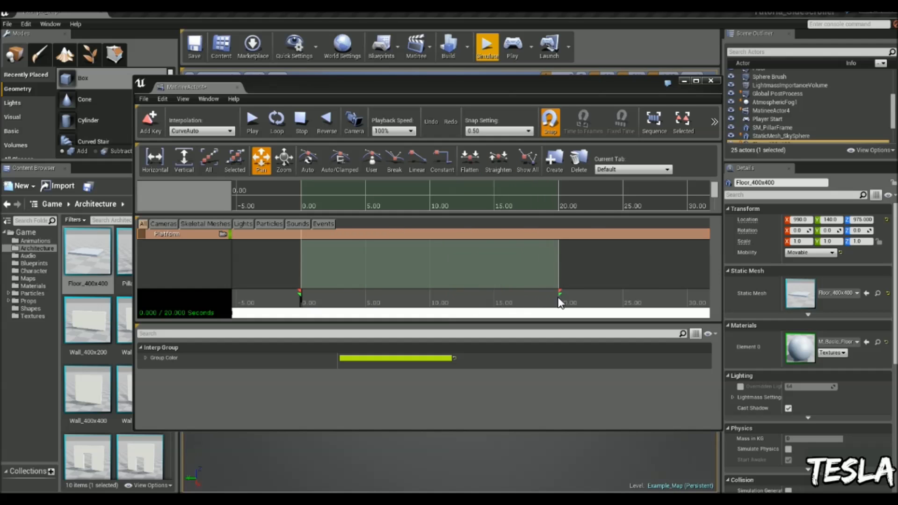
scroll(587, 306, up, 3)
scroll(486, 289, up, 8)
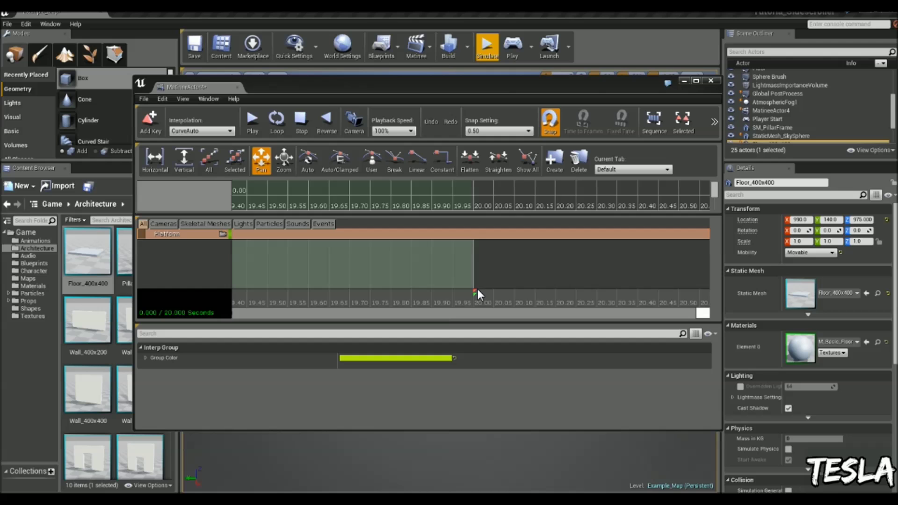
scroll(470, 289, up, 2)
scroll(549, 306, down, 12)
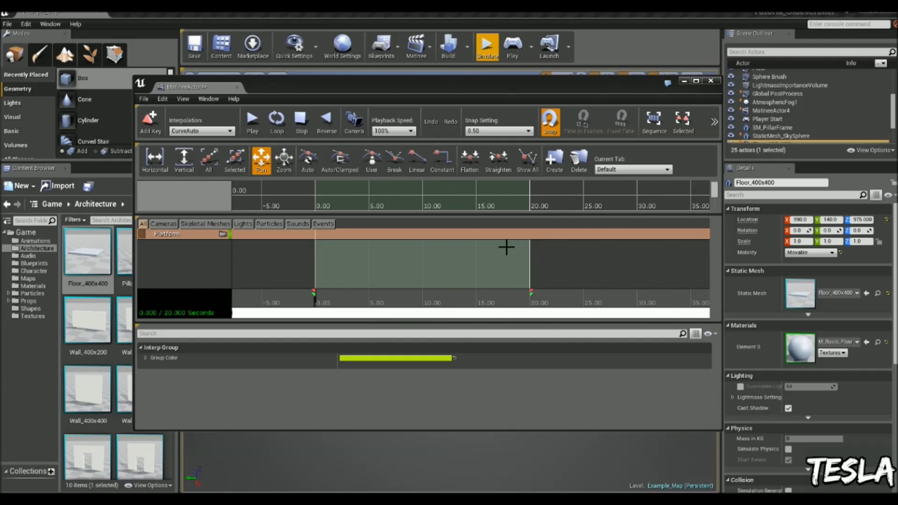
drag(447, 318, 422, 316)
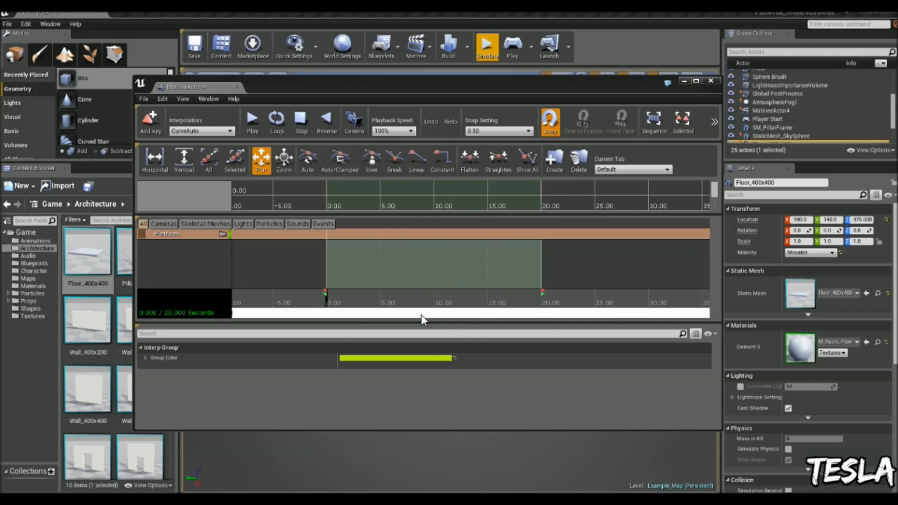
Add a movement track to the Platform group
right_click(181, 233)
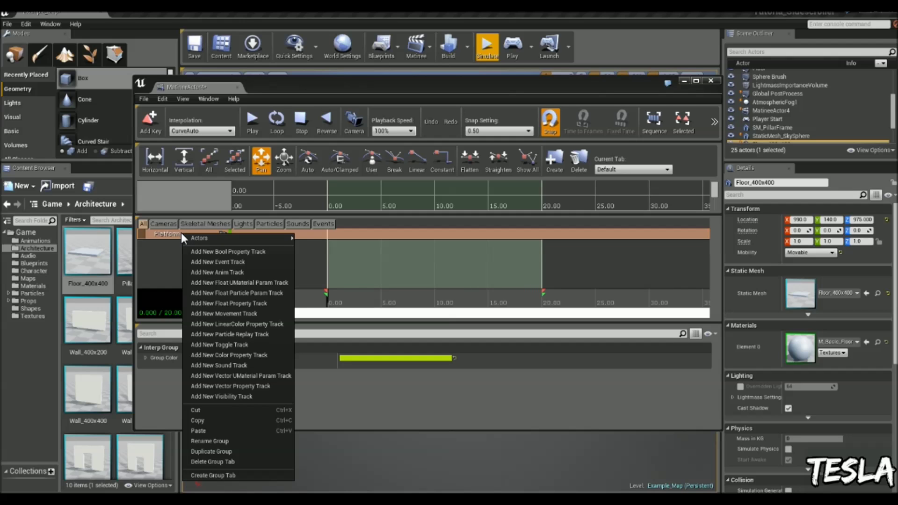
click(220, 312)
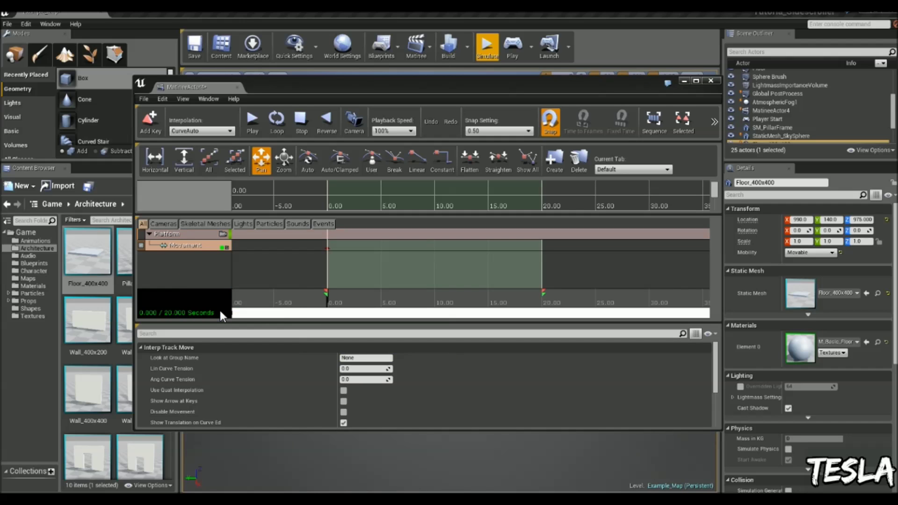
scroll(355, 267, up, 3)
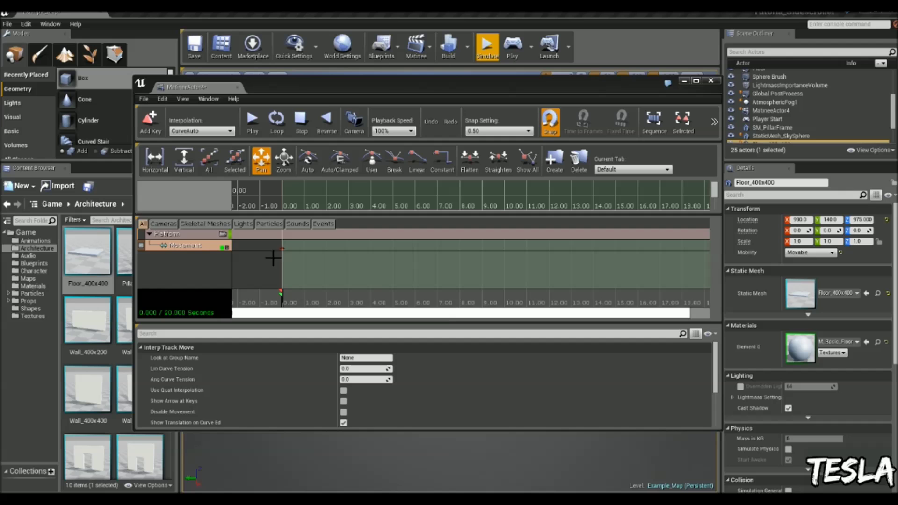
drag(426, 86, 426, 268)
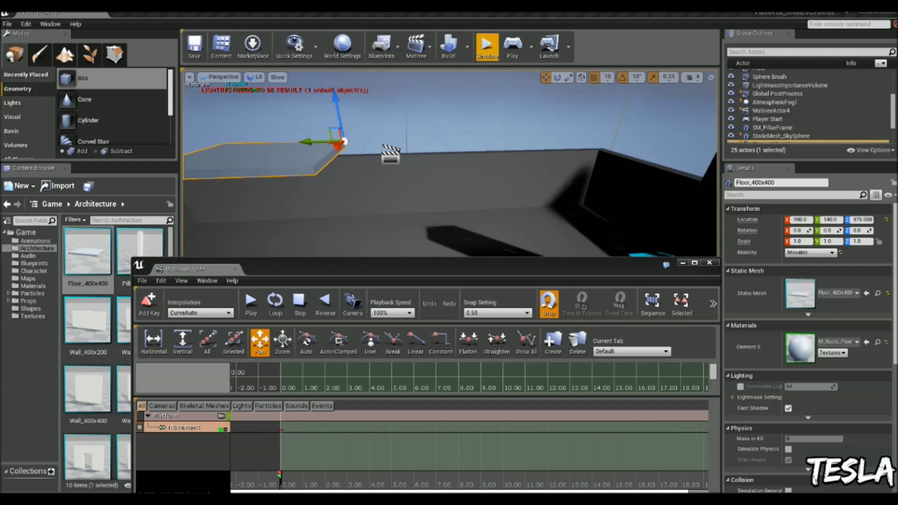
right_drag(352, 144, 342, 127)
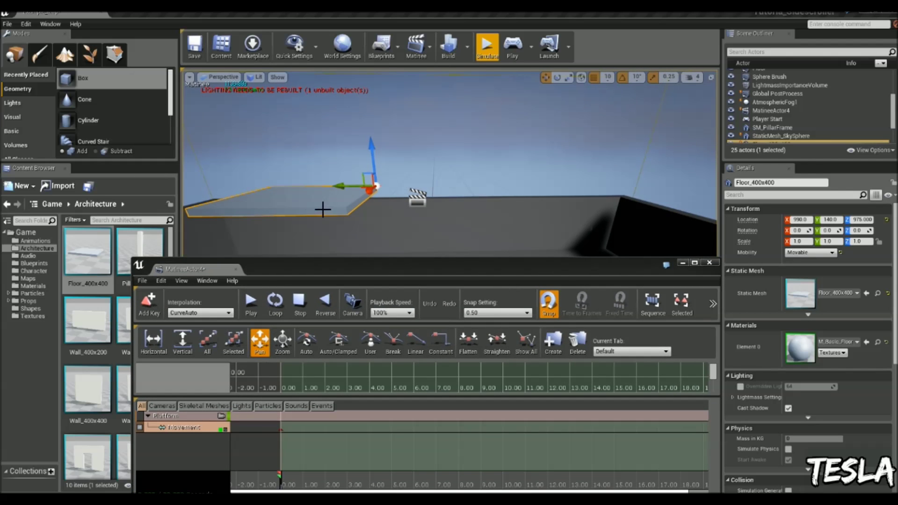
drag(442, 271, 396, 134)
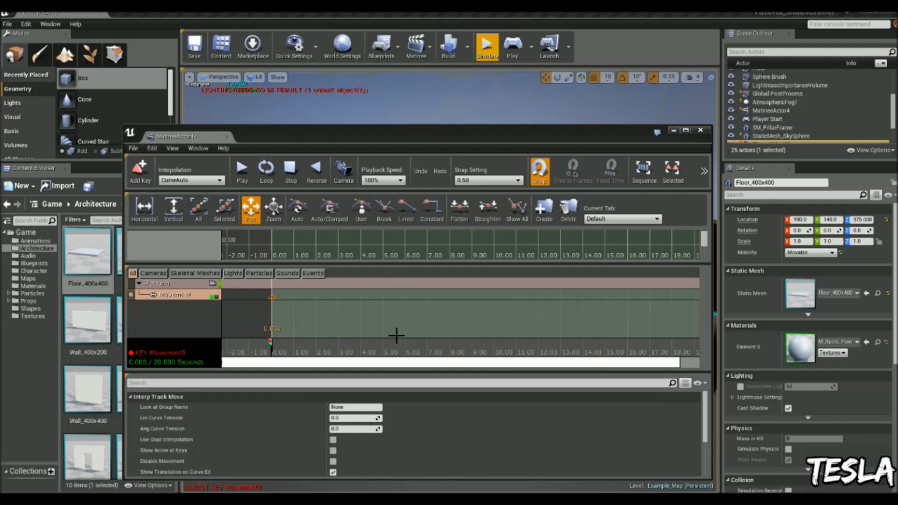
Add a movement key at 5 seconds and move the floor platform sideways to Y -930
click(382, 354)
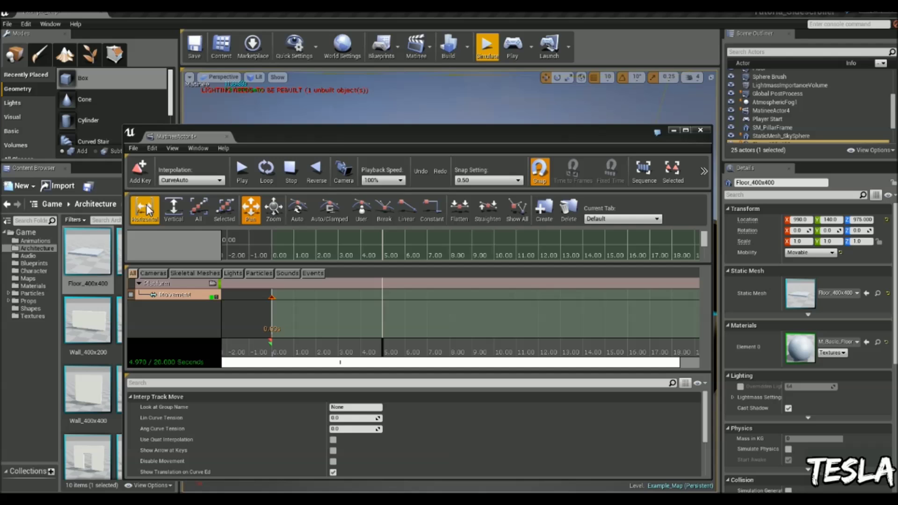
click(139, 170)
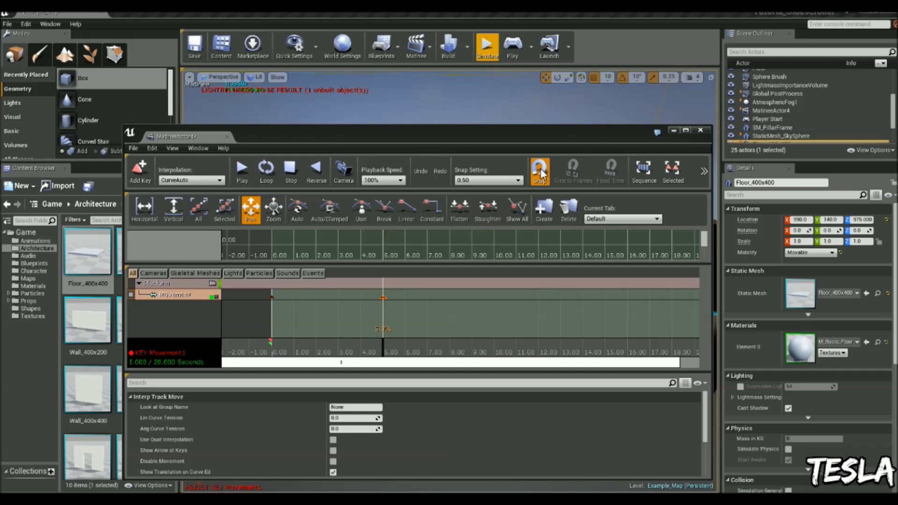
drag(508, 142, 500, 295)
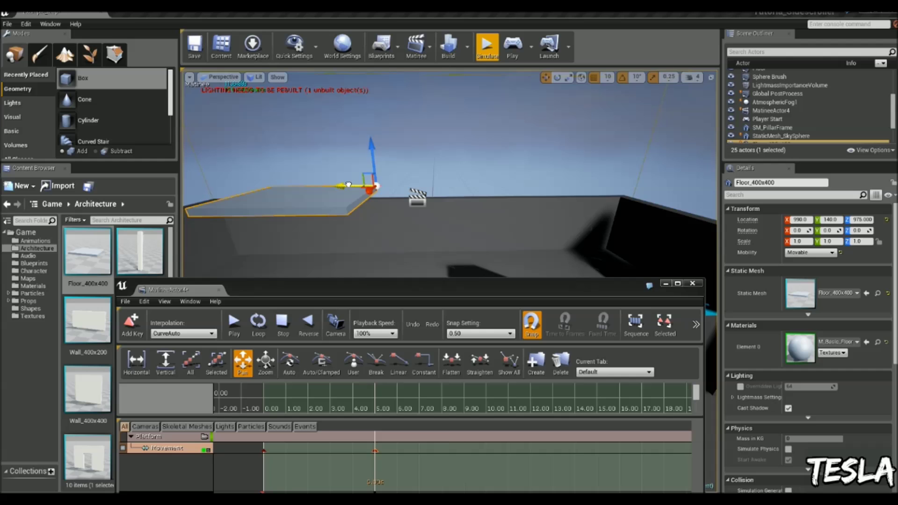
drag(348, 185, 621, 179)
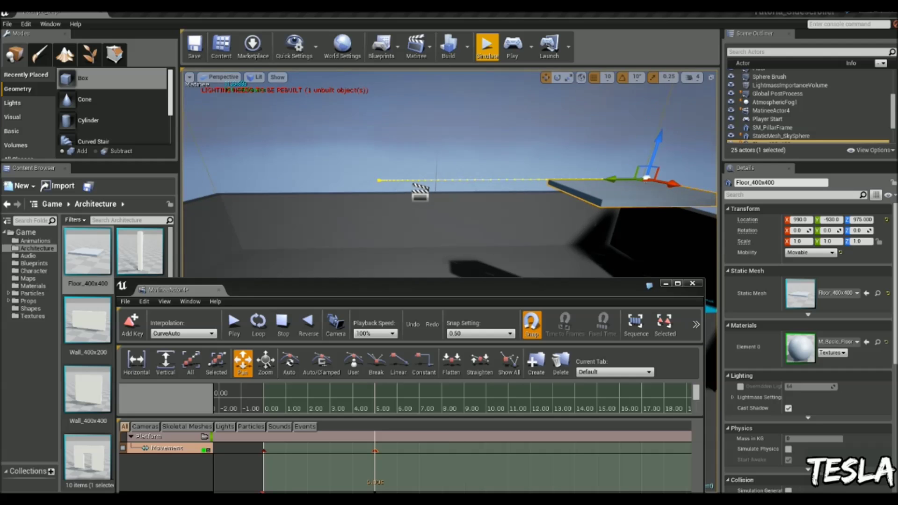
right_drag(471, 198, 491, 213)
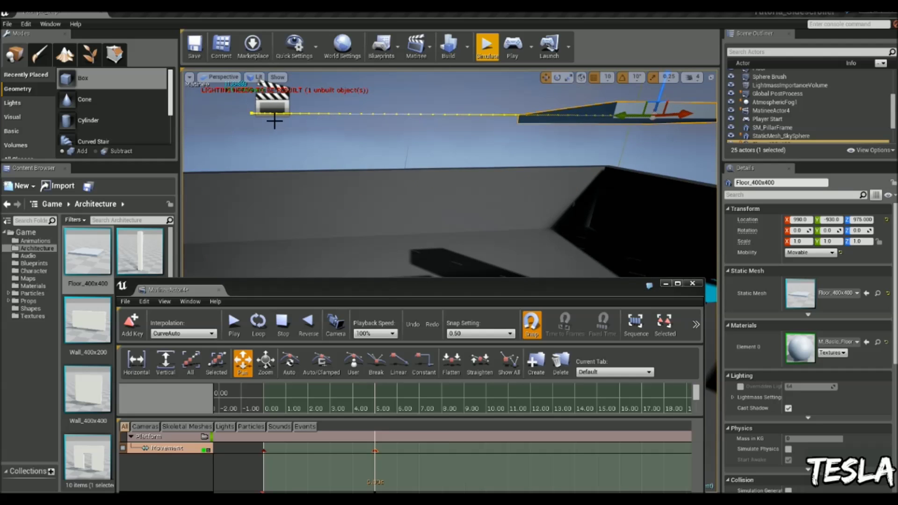
key(f)
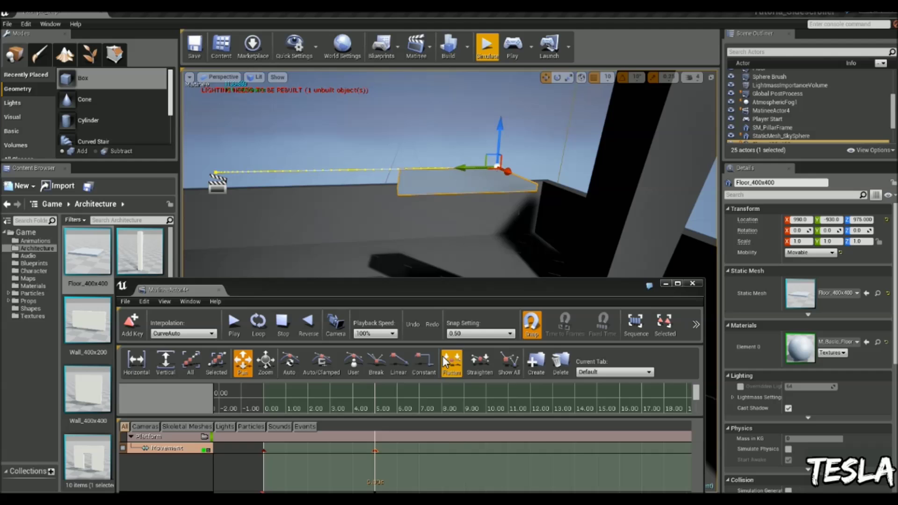
Add a movement key at 10 seconds and move the floor platform up and sideways to about Y -1180, Z 1495
scroll(403, 456, down, 3)
drag(436, 286, 407, 107)
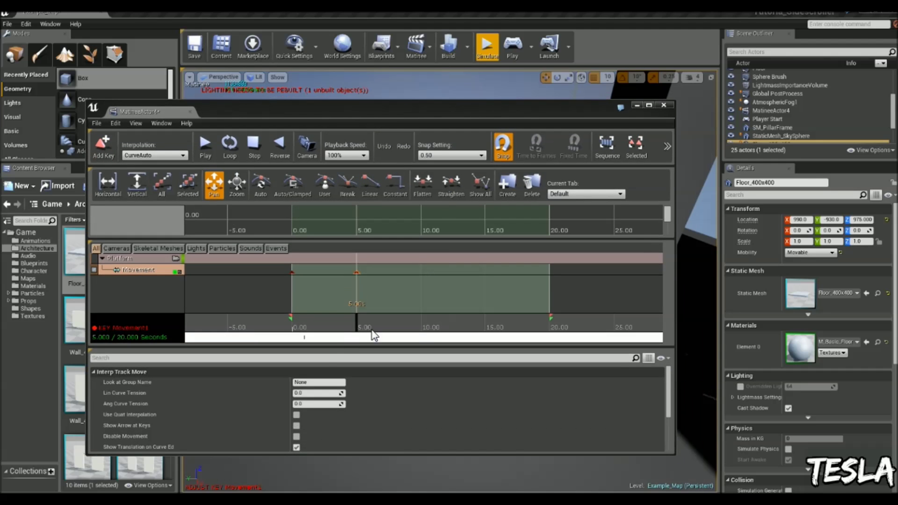
click(420, 326)
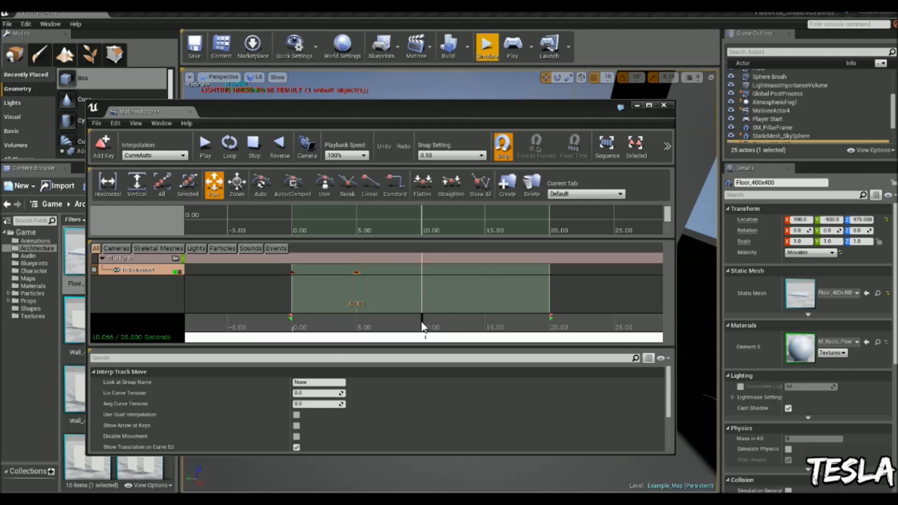
click(102, 144)
drag(374, 110, 378, 245)
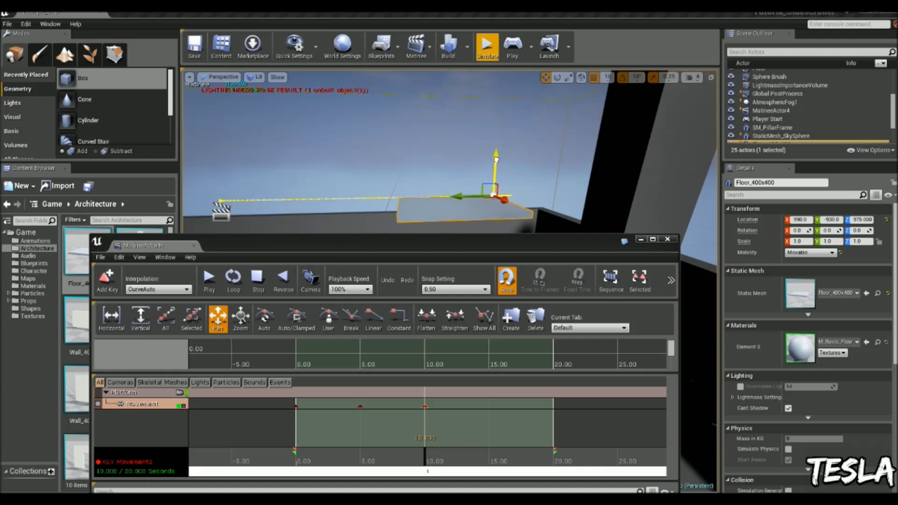
drag(495, 159, 501, 92)
right_drag(501, 92, 500, 73)
drag(478, 184, 523, 132)
scroll(455, 445, up, 5)
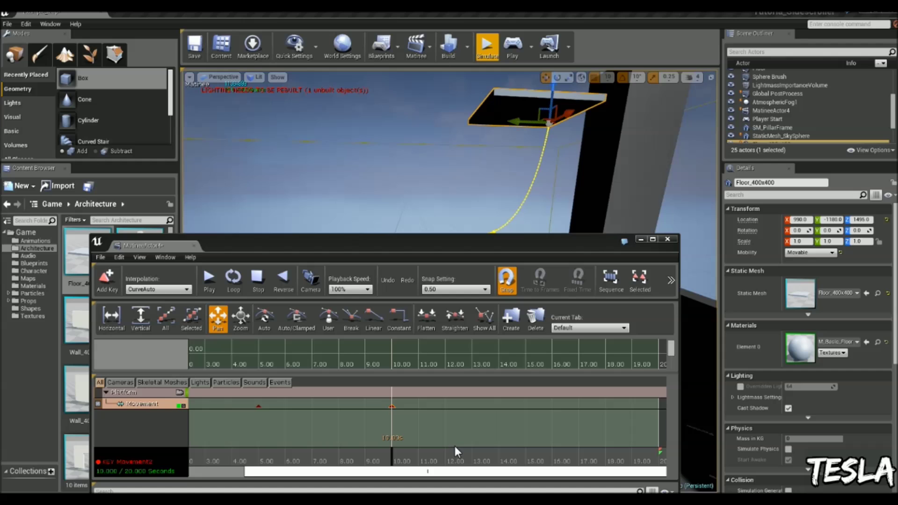
Add a movement key at 15 seconds on the Platform group's movement track
drag(396, 463, 548, 462)
click(107, 278)
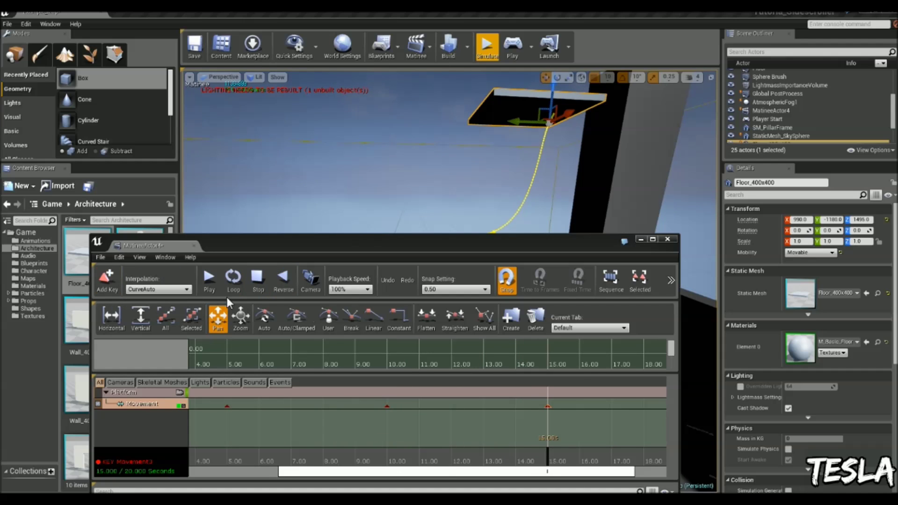
click(162, 290)
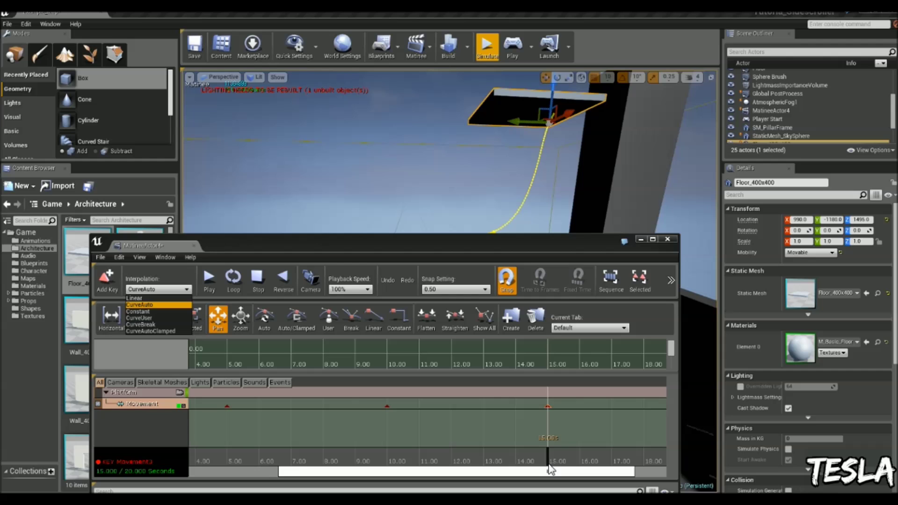
Try to move the floor platform sideways to Y -70 with the time set just past the 15-second key
drag(548, 460, 552, 453)
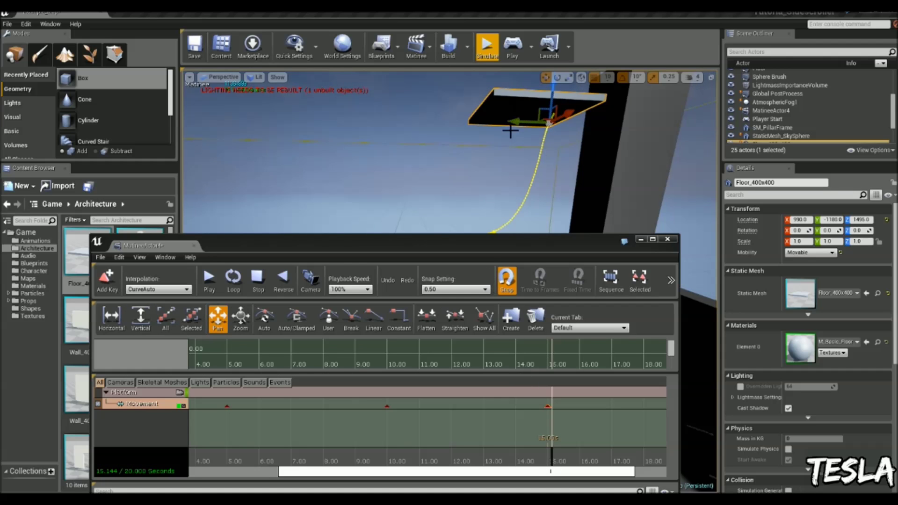
drag(516, 122, 276, 116)
mouse_move(333, 165)
right_down()
mouse_move(323, 201)
mouse_move(327, 171)
right_up()
right_drag(423, 155, 423, 167)
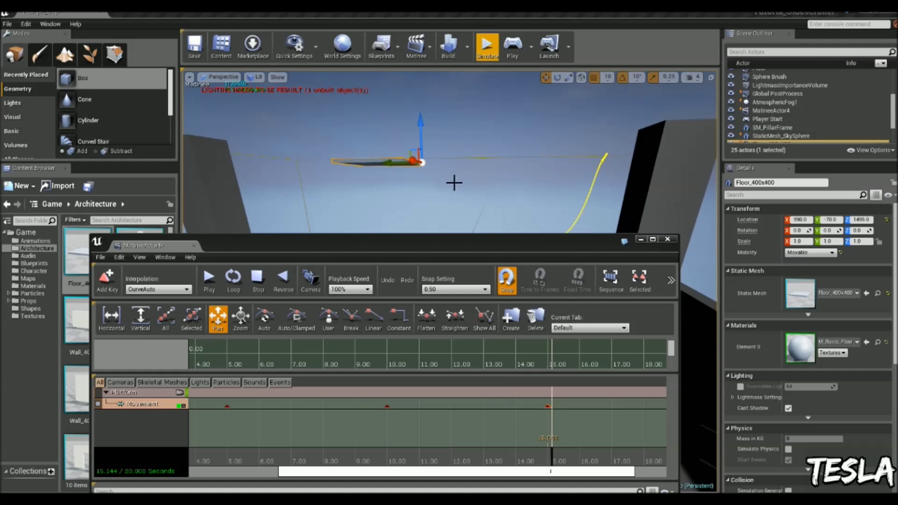
key(ctrl+z)
Return to the 15-second key and move the floor platform sideways and up to Y 950, Z 1995
drag(552, 460, 545, 460)
click(106, 281)
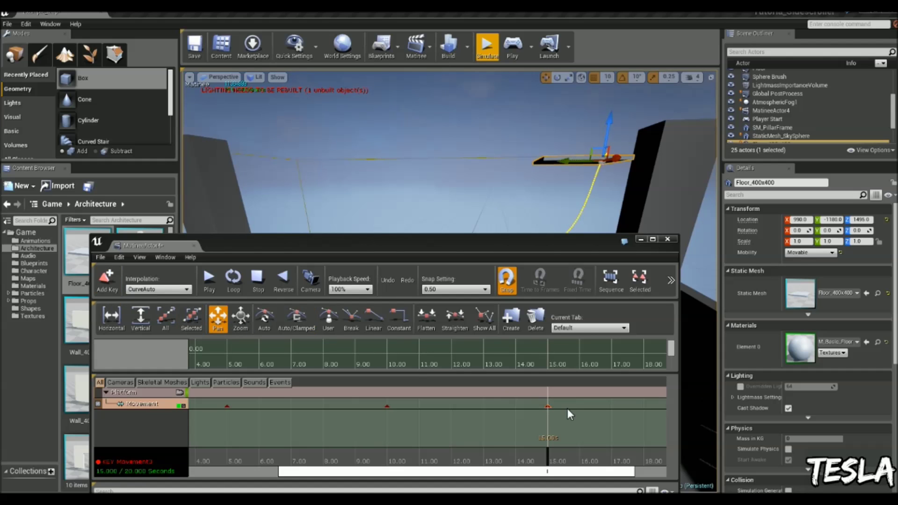
right_drag(580, 162, 537, 161)
drag(645, 160, 332, 74)
right_drag(374, 135, 412, 164)
scroll(481, 415, down, 2)
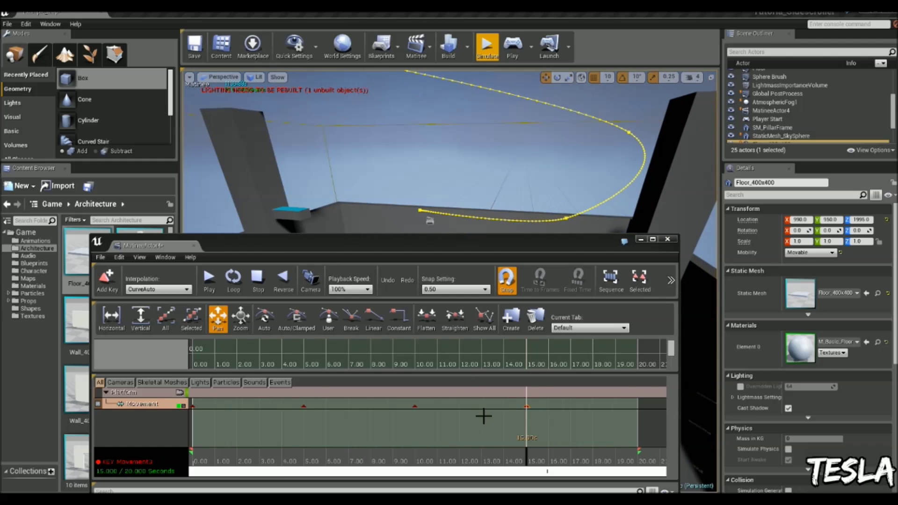
Place a movement key at about 19.6 seconds that brings the floor platform back to its start location
drag(484, 473, 575, 476)
click(304, 407)
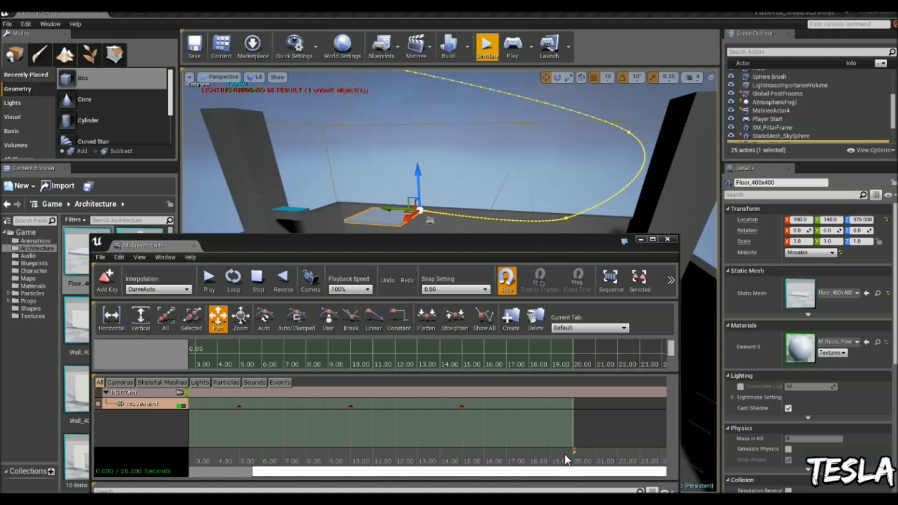
click(567, 457)
right_drag(419, 169, 351, 156)
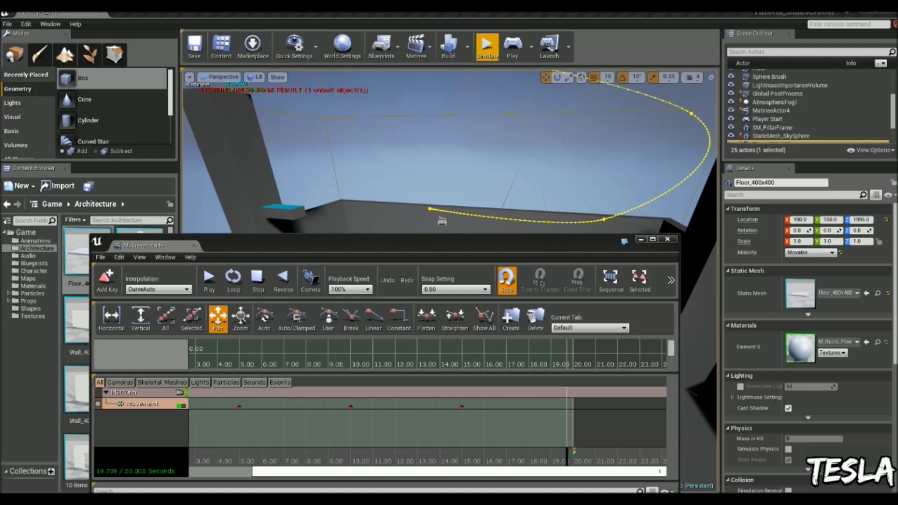
right_drag(508, 177, 495, 140)
right_drag(363, 152, 380, 225)
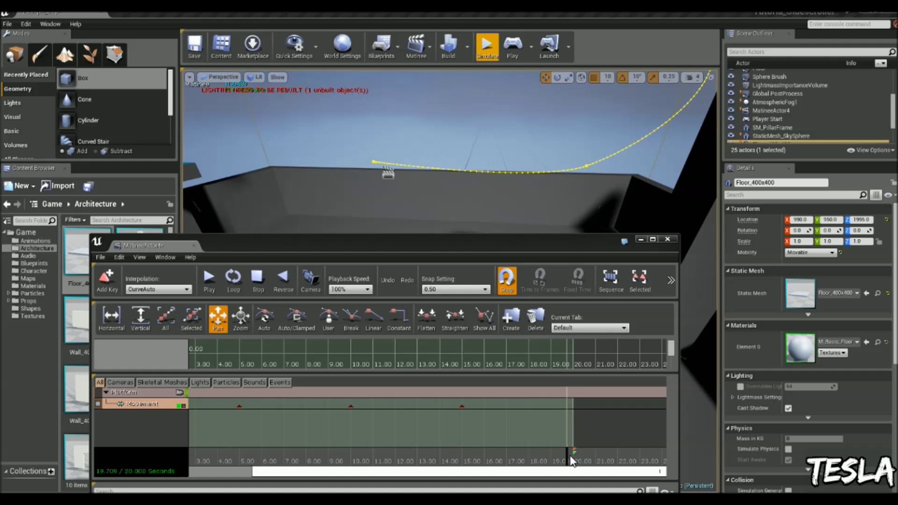
drag(570, 461, 568, 459)
key(Return)
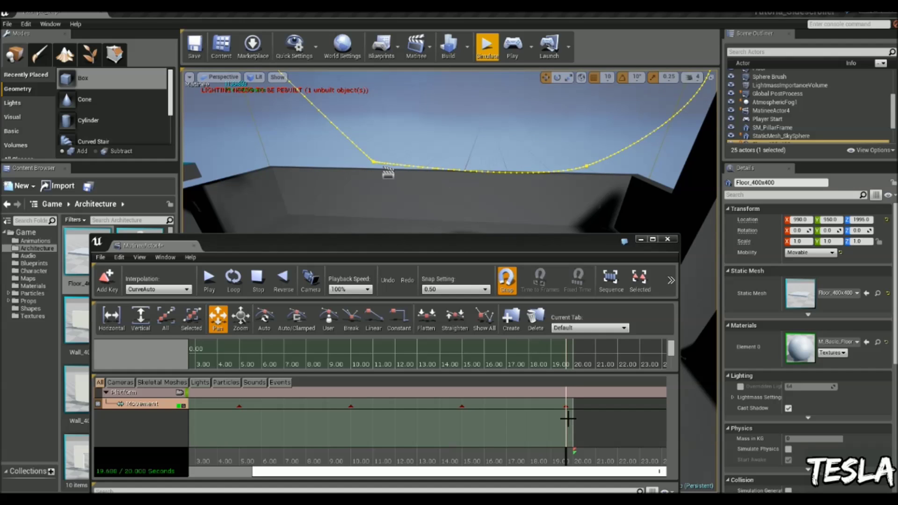
Shift the last movement key to exactly 20 seconds, at the end of the sequence
scroll(568, 418, up, 15)
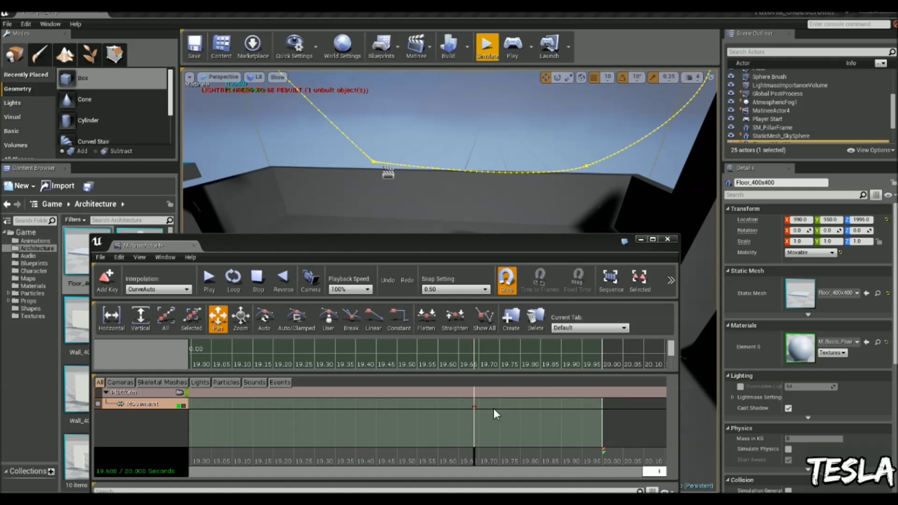
scroll(542, 423, down, 2)
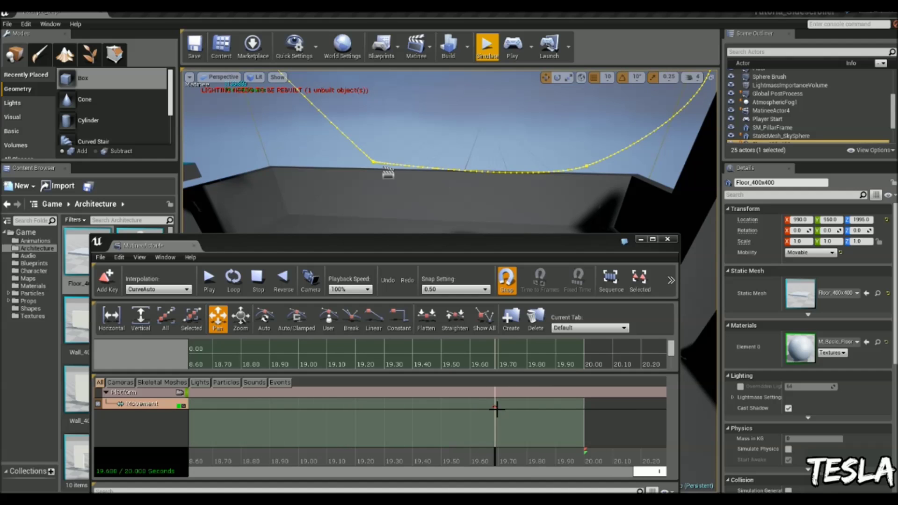
click(495, 407)
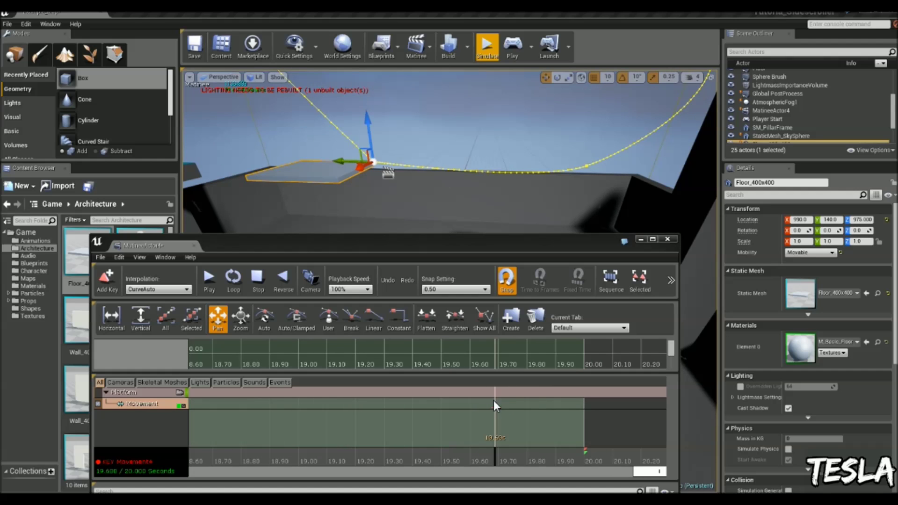
drag(498, 408, 544, 415)
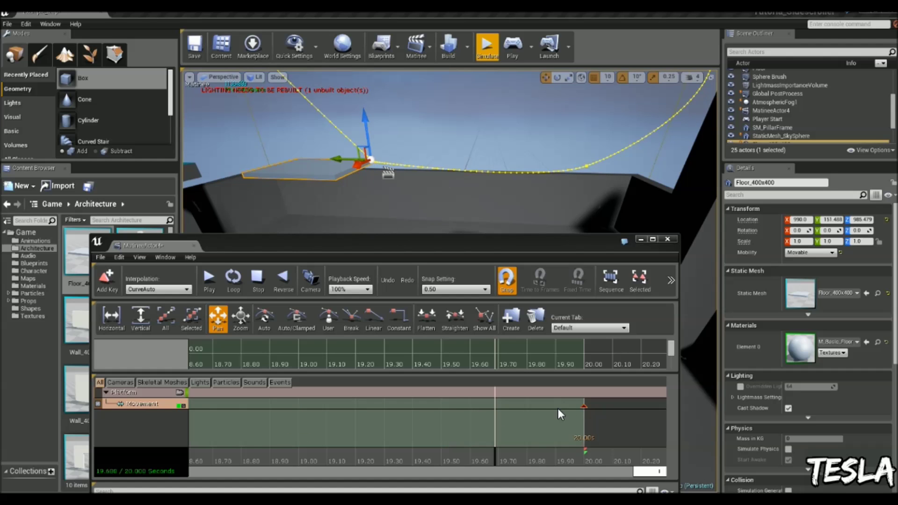
scroll(507, 214, down, 5)
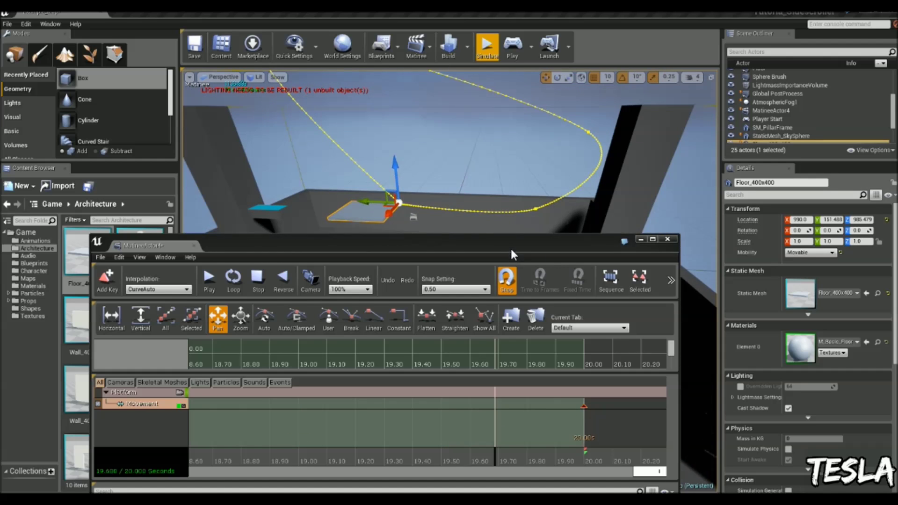
Play the Matinee in a loop and watch the platform travel along its path in the level
drag(510, 247, 524, 212)
click(501, 423)
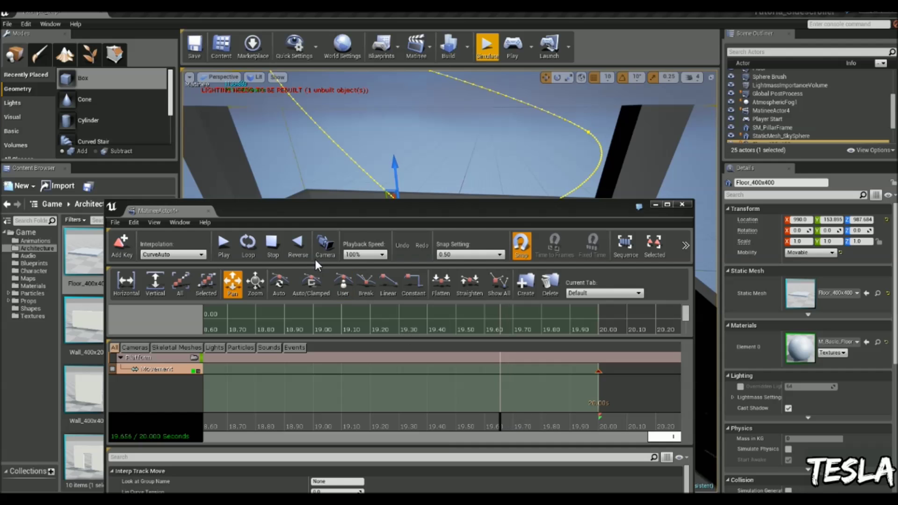
click(256, 246)
drag(444, 206, 460, 310)
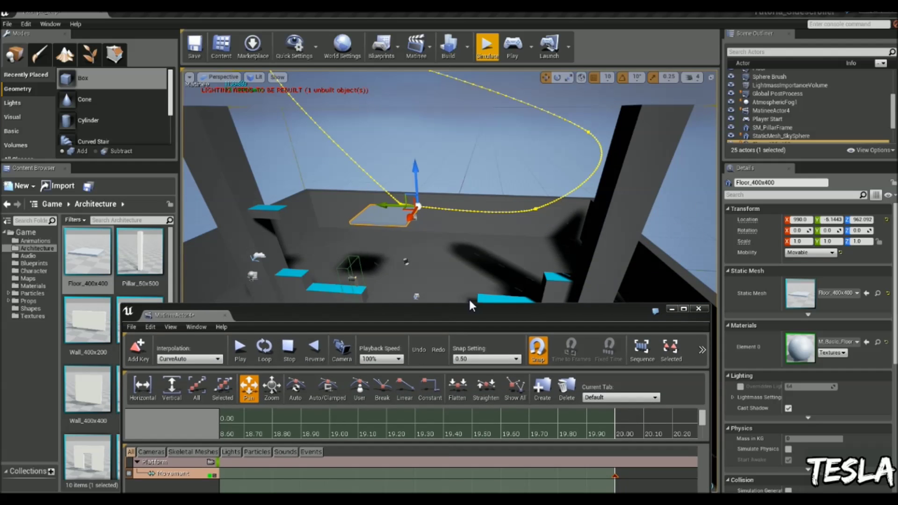
right_drag(497, 248, 530, 226)
key(g)
click(516, 245)
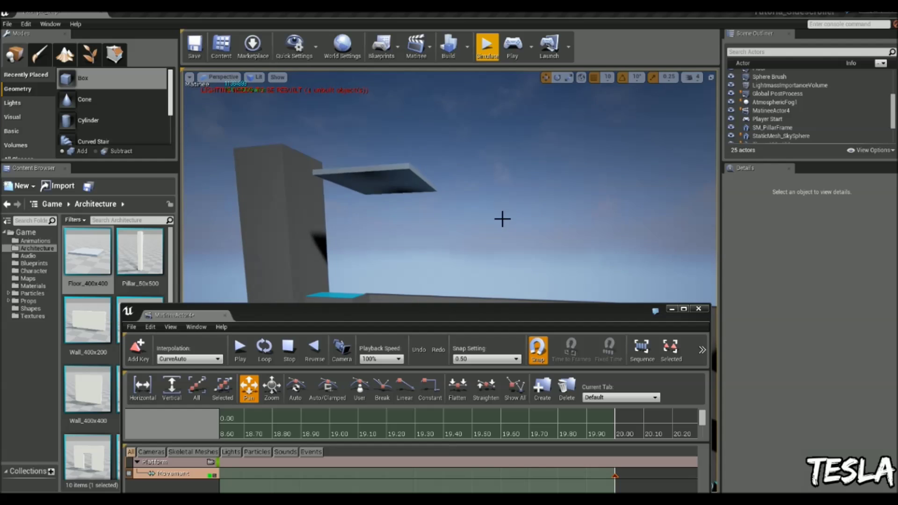
right_drag(502, 218, 488, 205)
Simulate the level, agreeing to close the Matinee editor, and check whether the platform moves
click(482, 58)
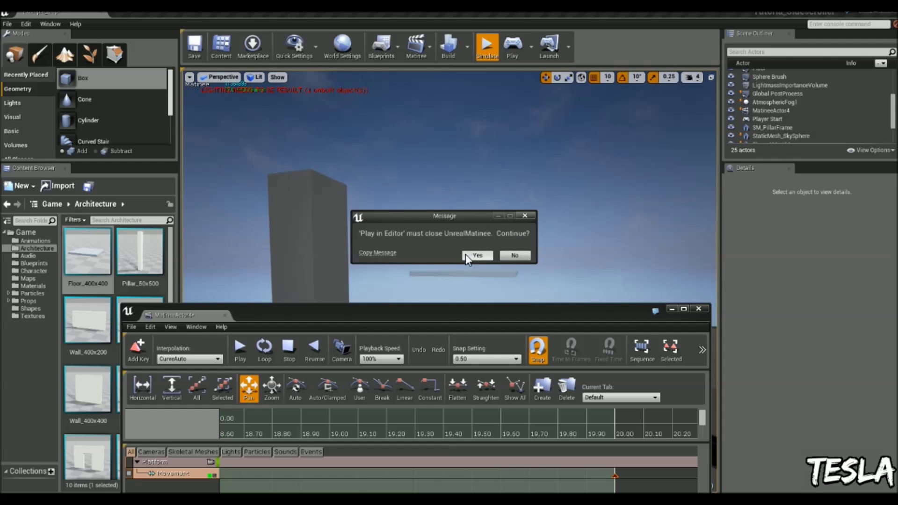
click(477, 255)
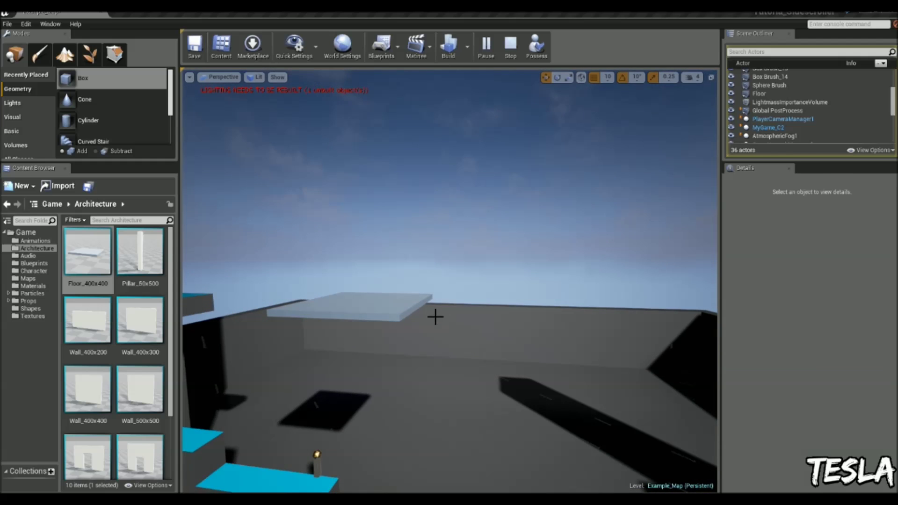
click(432, 314)
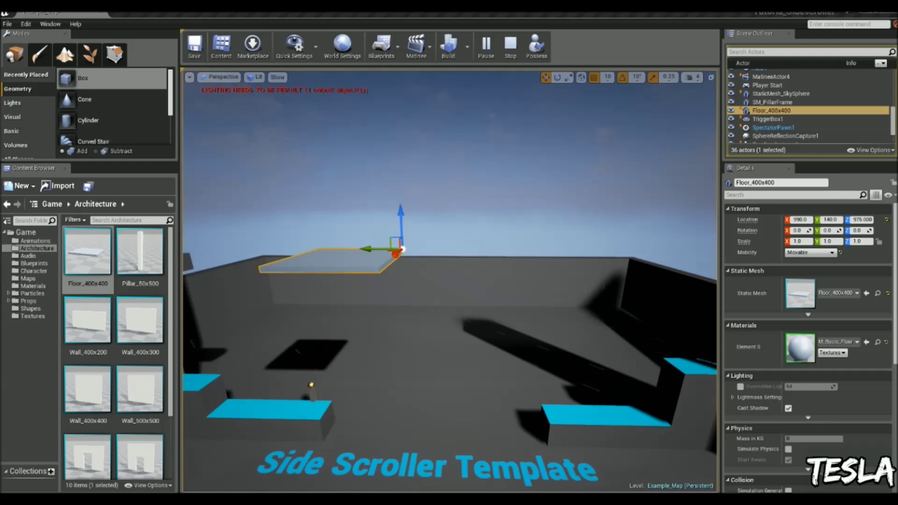
scroll(419, 265, down, 4)
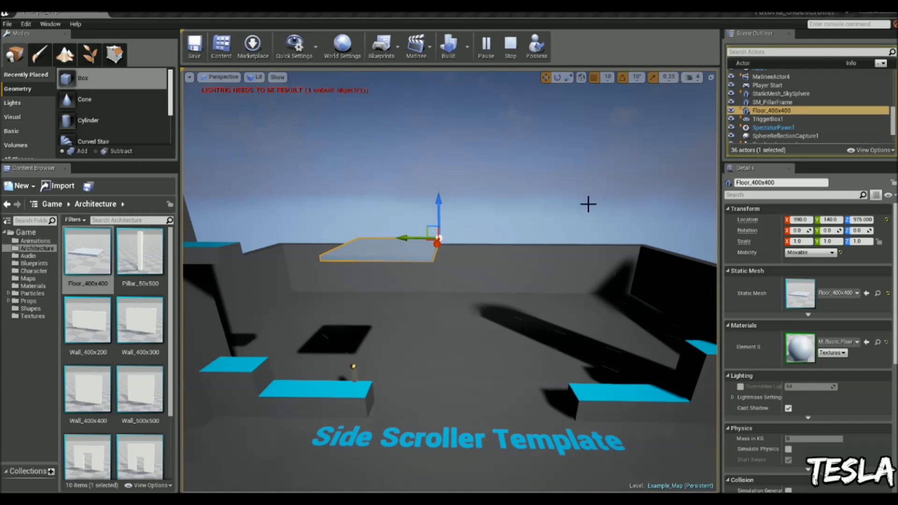
right_drag(434, 259, 534, 244)
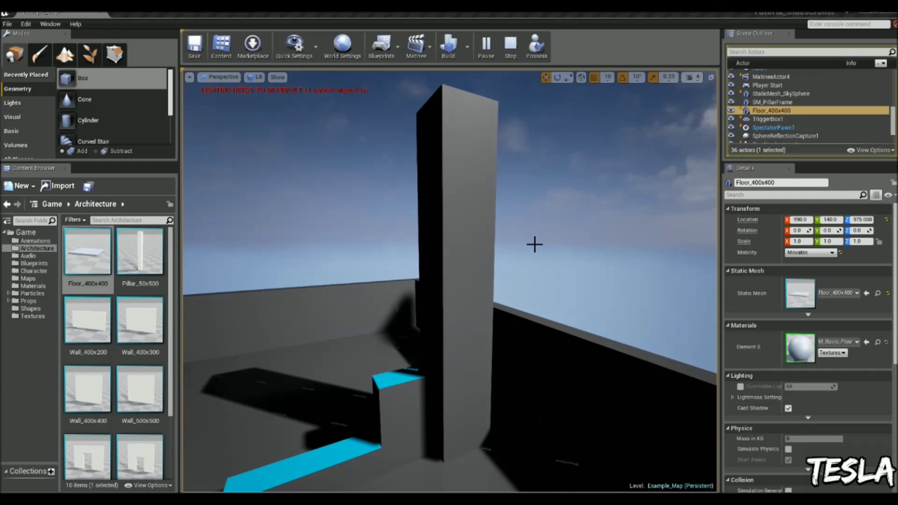
right_drag(442, 185, 579, 222)
click(514, 253)
drag(579, 221, 574, 220)
key(Escape)
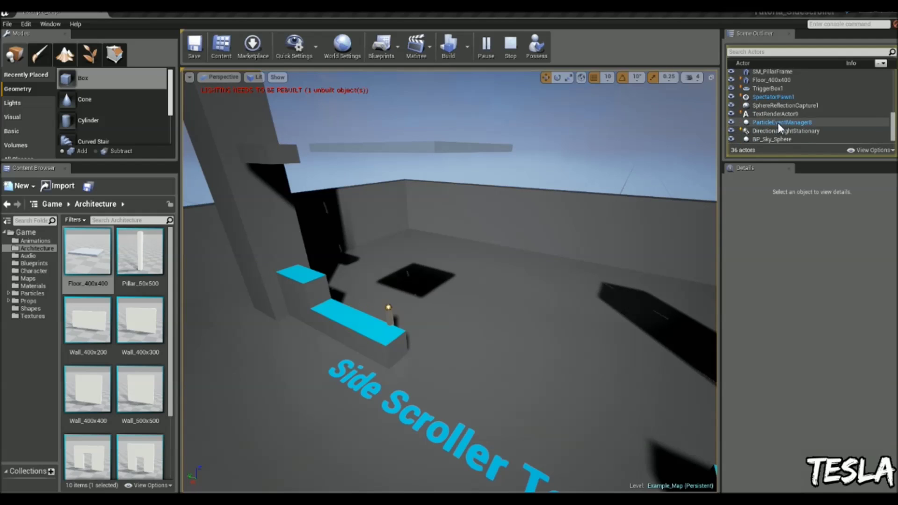
Select MatineeActor4 in the stopped level and add a reference to it in the Level Blueprint's event graph
double_click(804, 135)
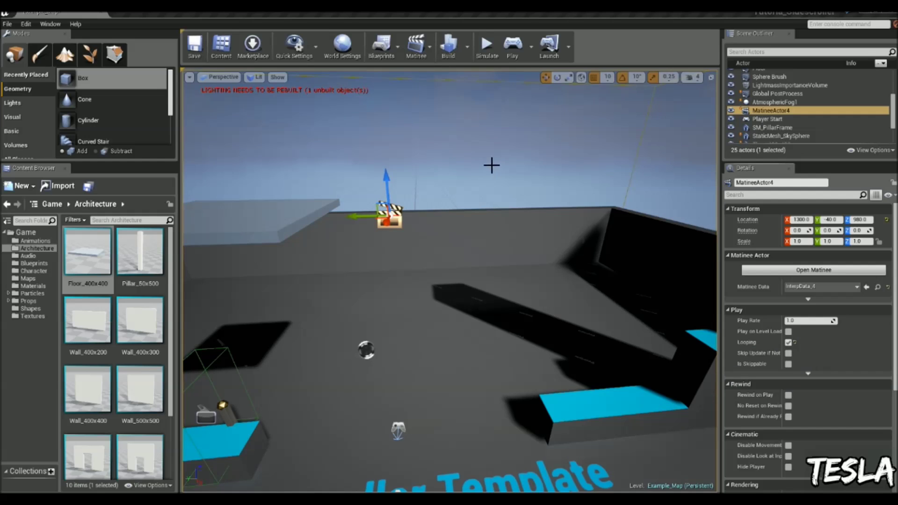
click(391, 45)
click(411, 74)
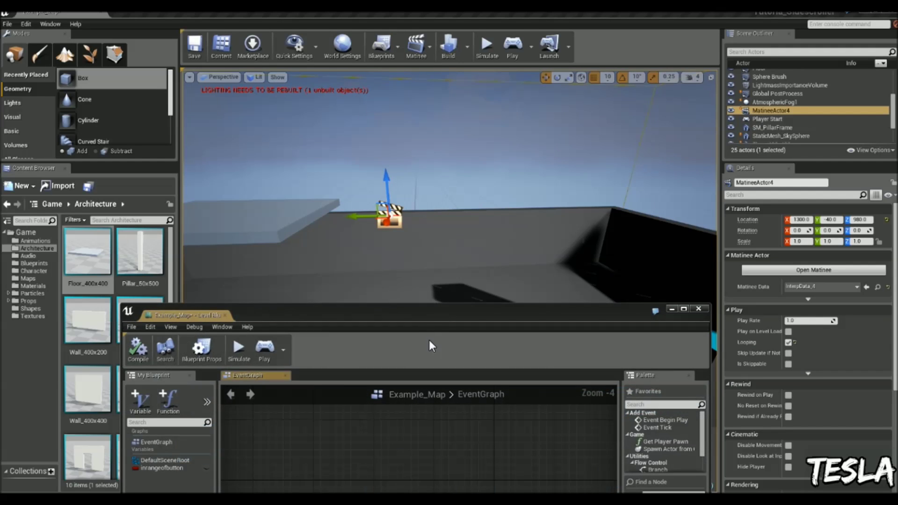
drag(431, 227, 418, 126)
right_click(326, 268)
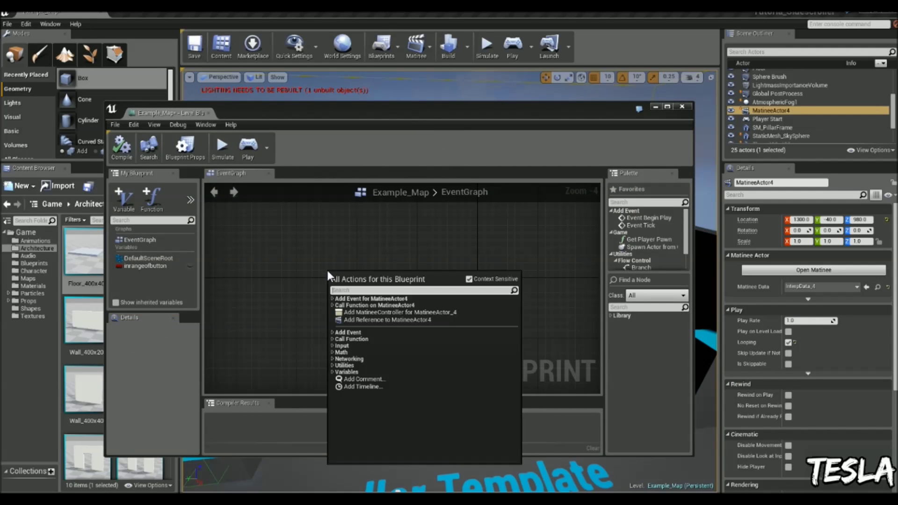
click(423, 320)
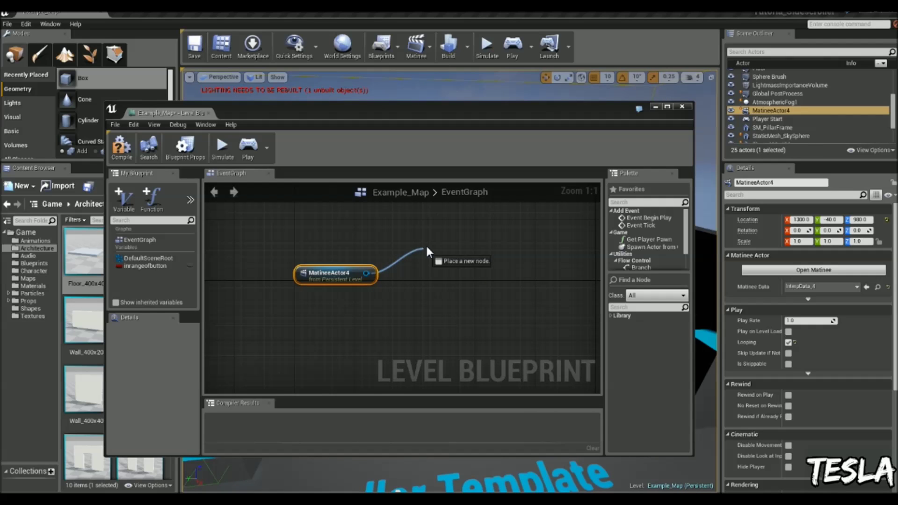
Add a Play node targeting the MatineeActor4 reference and position it in the graph
drag(425, 244, 448, 232)
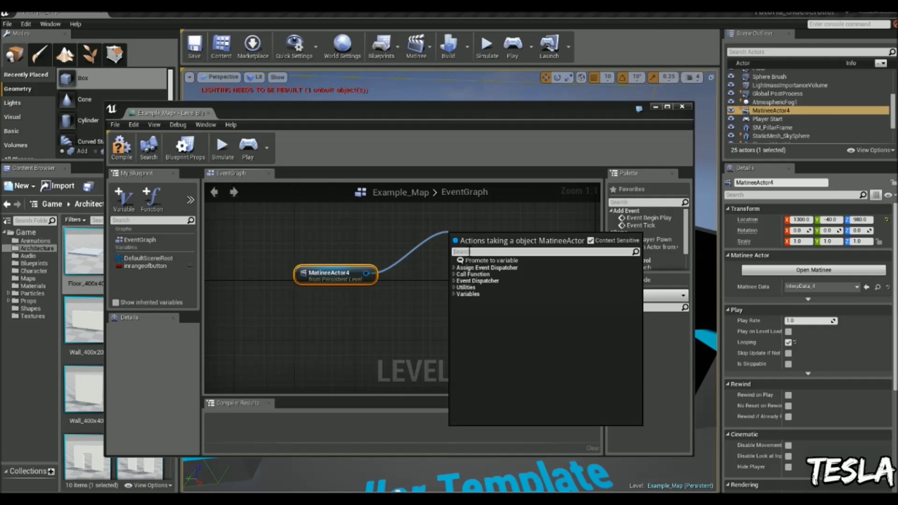
text(play)
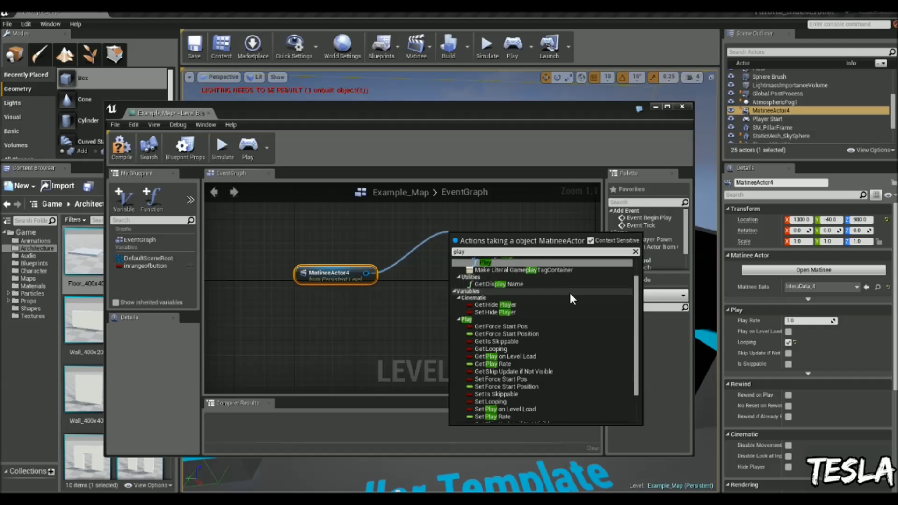
click(519, 264)
right_drag(495, 298, 478, 359)
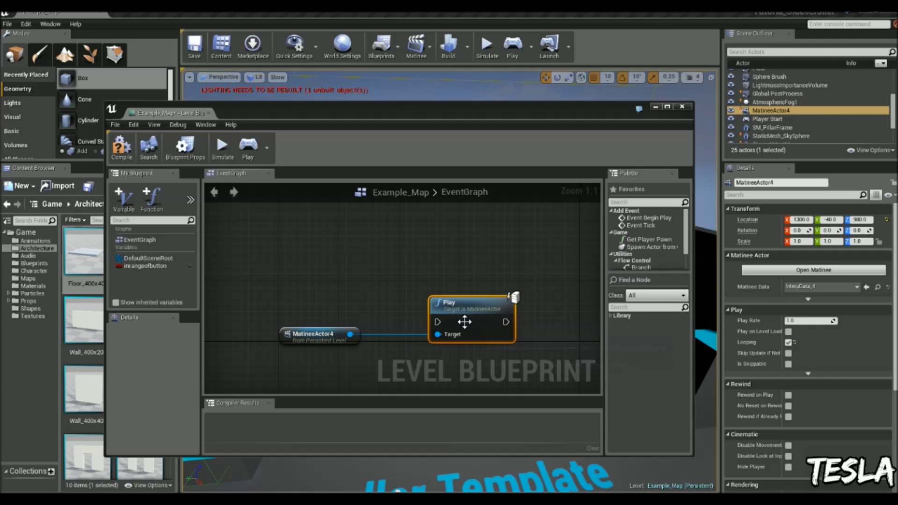
drag(472, 308, 480, 286)
scroll(410, 275, down, 1)
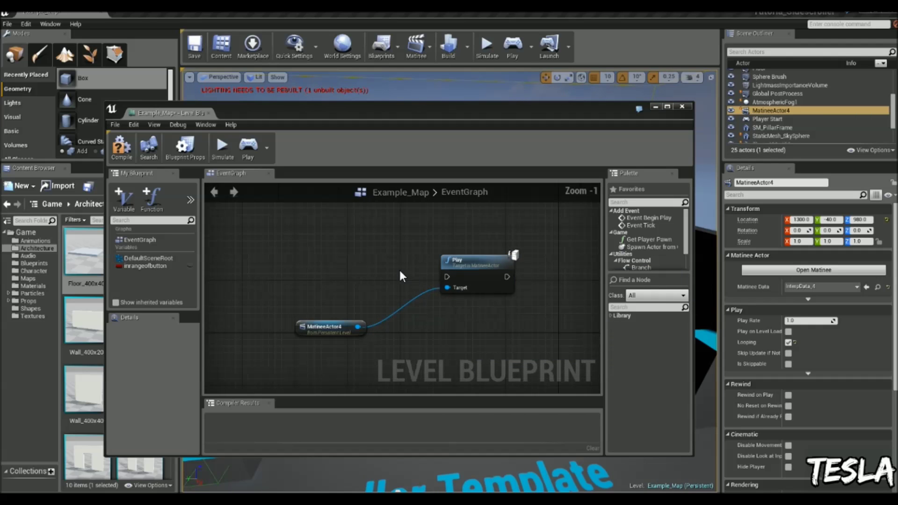
Add an Event Begin Play node and connect its execution output to the Play node
right_click(353, 244)
text(e)
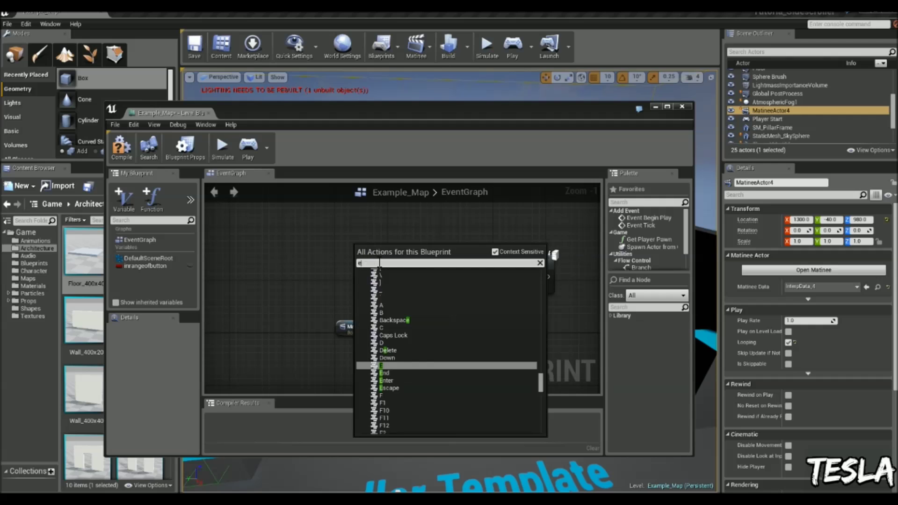
text(vent beg)
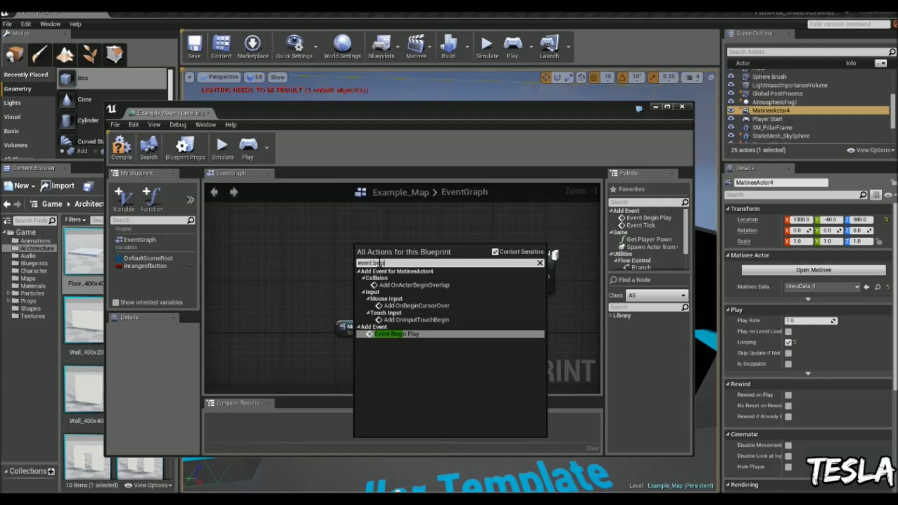
text(i)
click(424, 337)
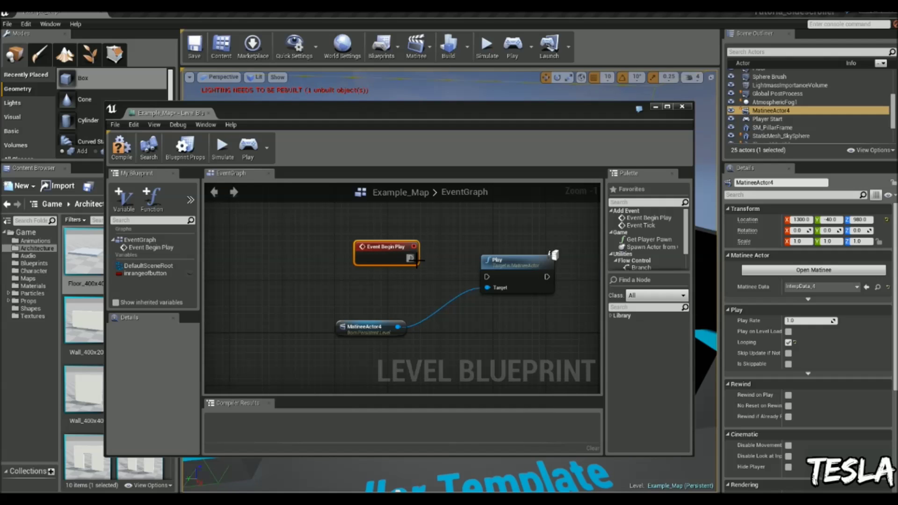
drag(487, 274, 486, 274)
click(484, 238)
right_drag(483, 239, 453, 237)
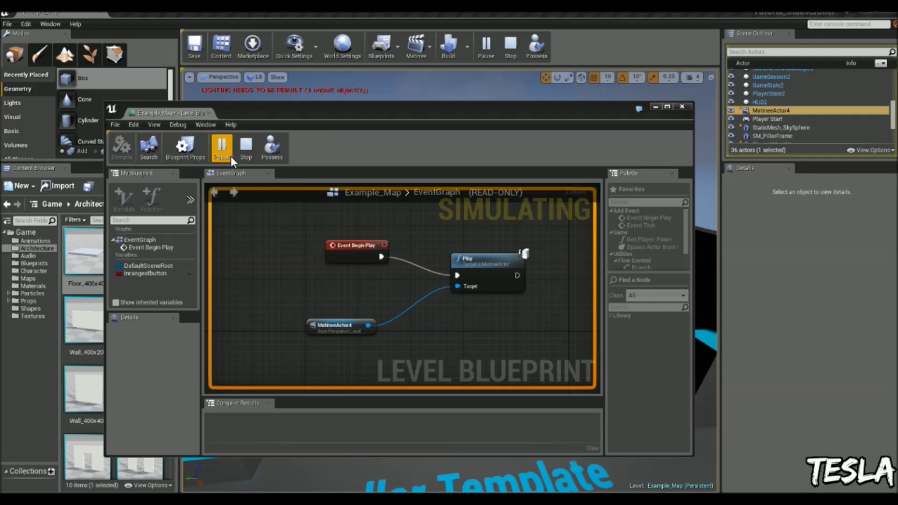
Stop the running simulation and close the Level Blueprint
click(246, 149)
click(681, 107)
right_drag(595, 211, 614, 239)
click(559, 237)
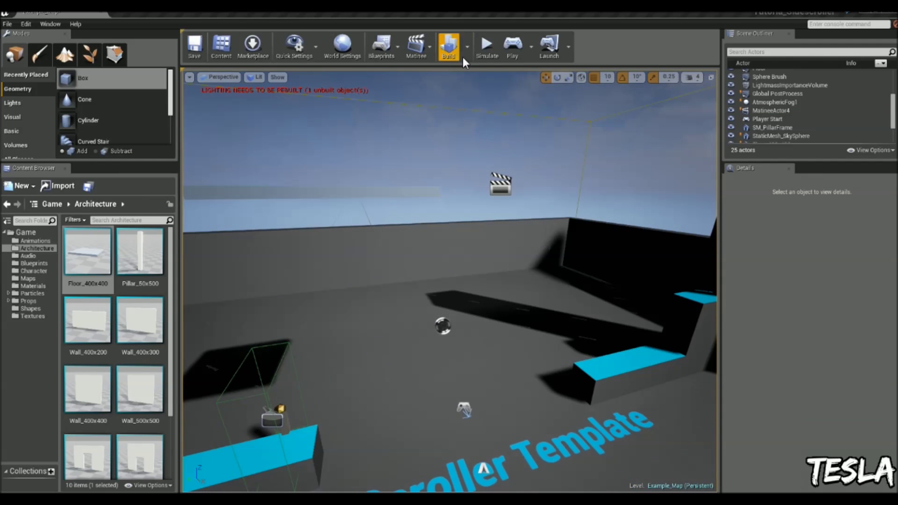
Simulate the level and follow the floor platform's movement
click(486, 46)
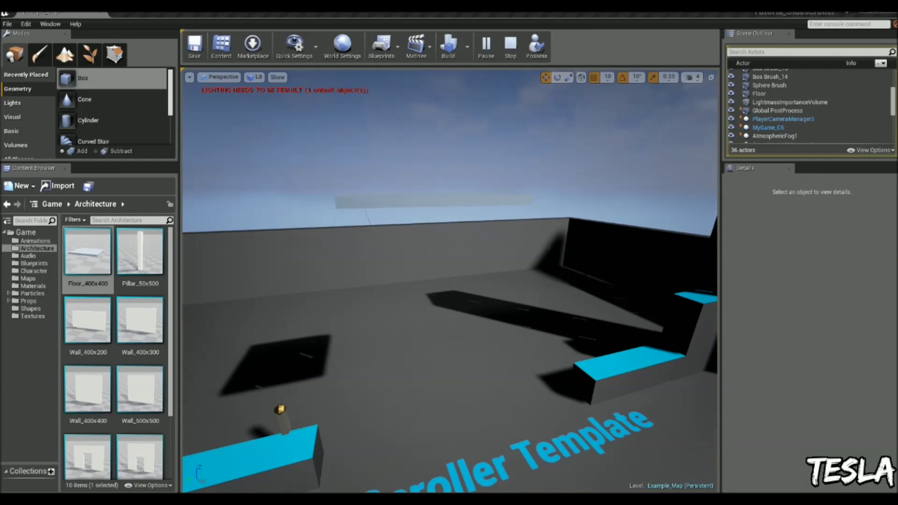
right_drag(449, 281, 506, 275)
key(s)
key(w)
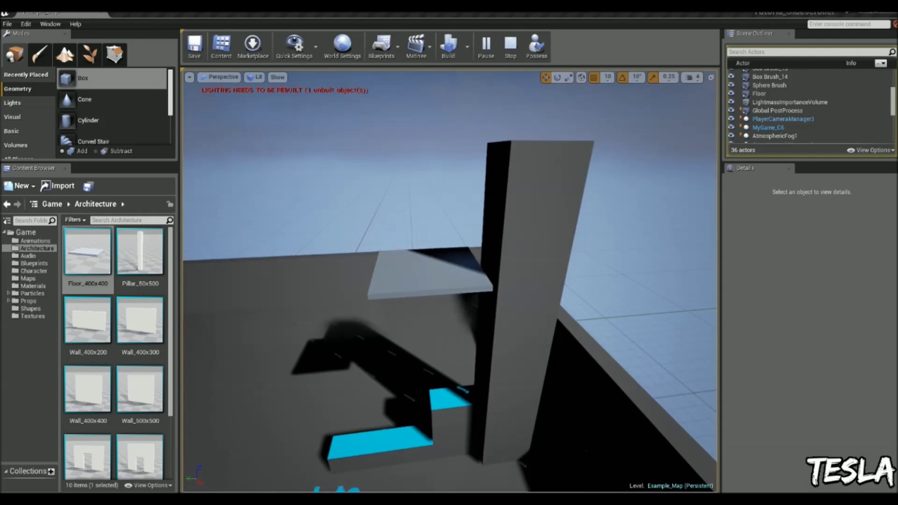